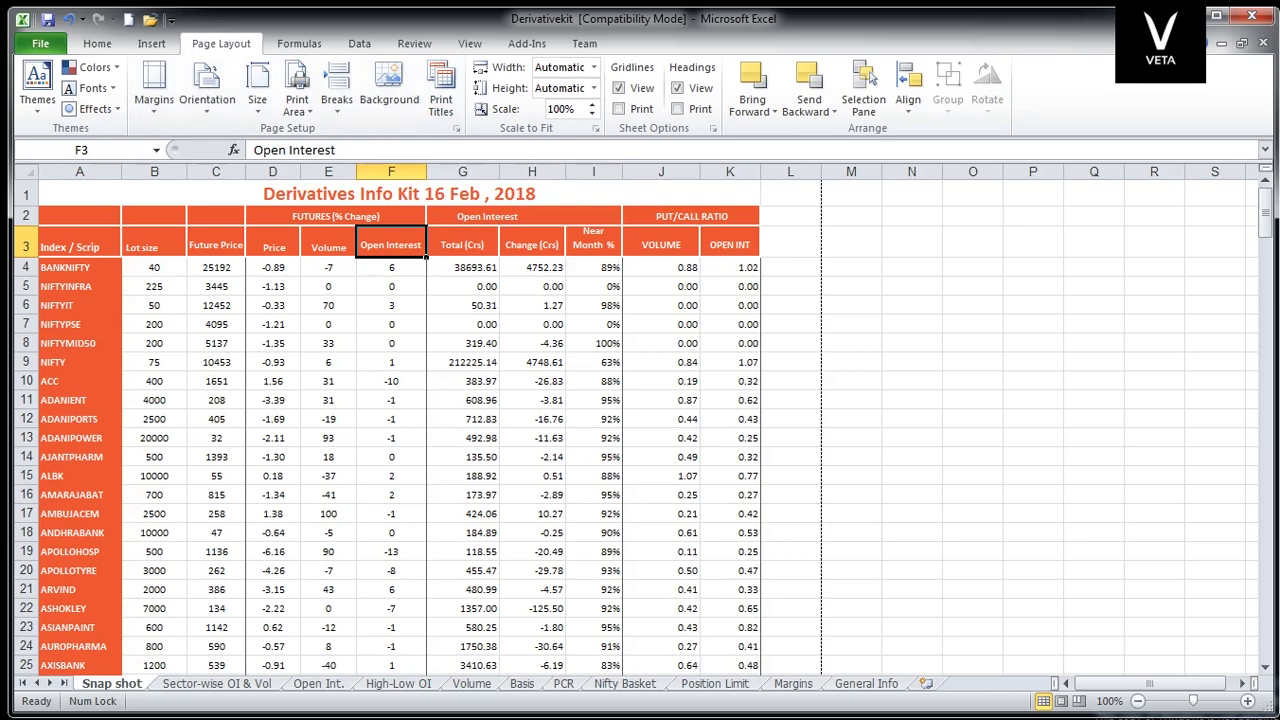
Step: Look over the Snap shot sheet from its title and column headings down to the Open Interest Break Up table
click(97, 43)
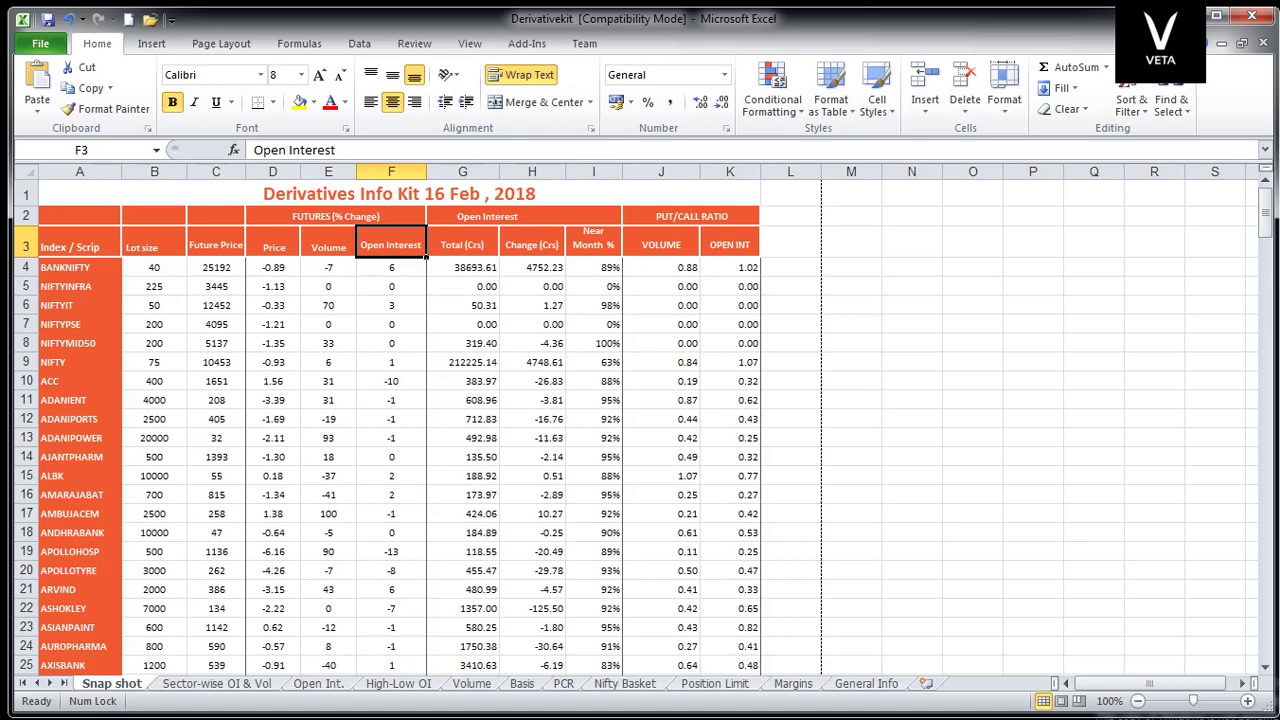
click(272, 245)
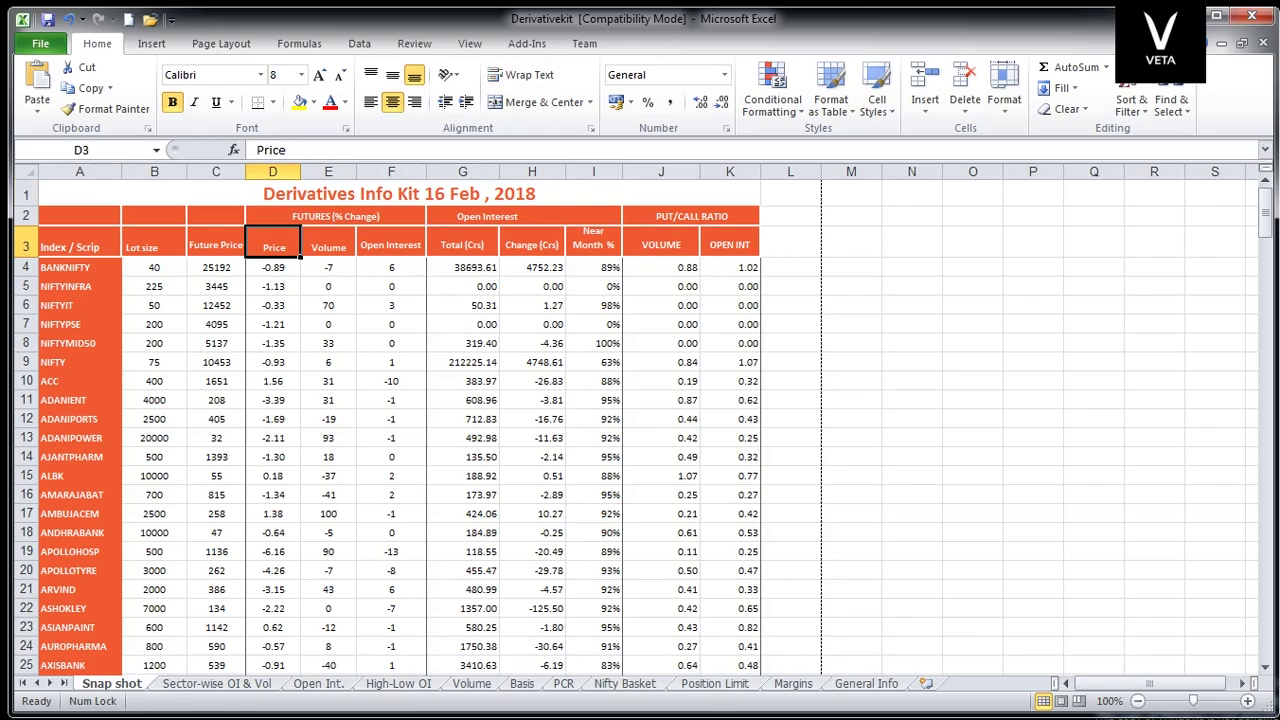
click(215, 245)
scroll(640, 420, down, 20)
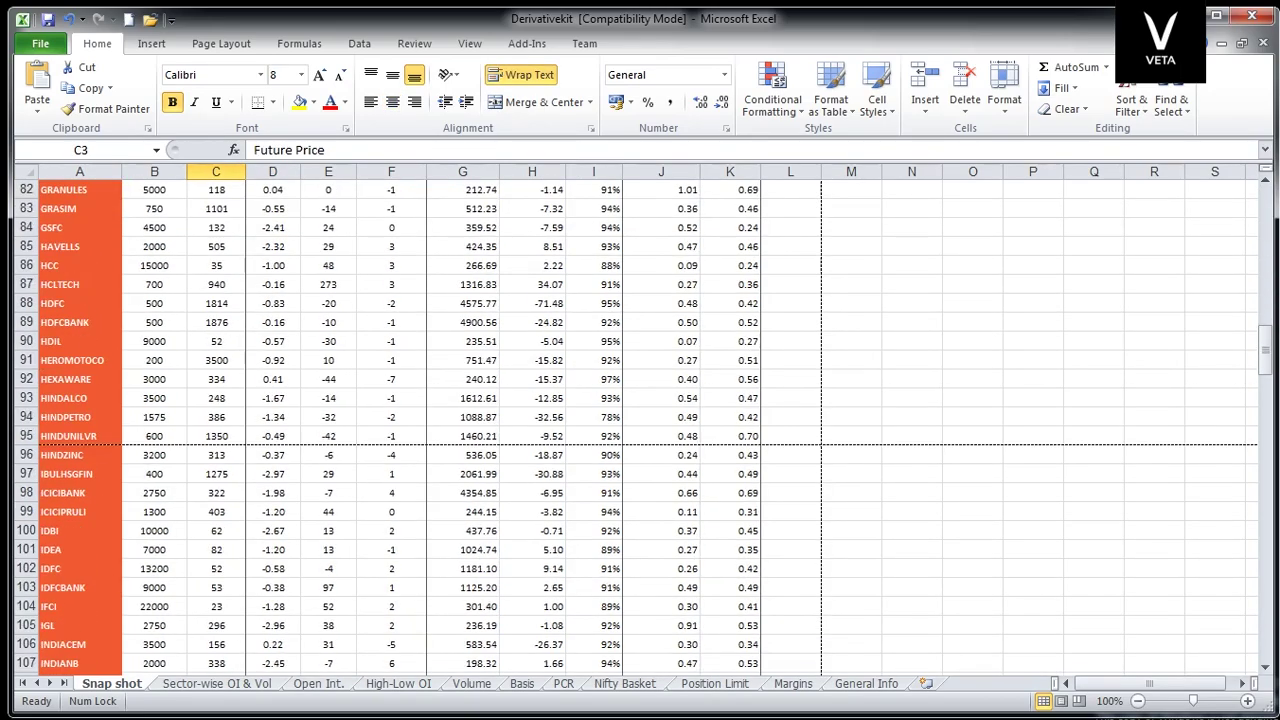
scroll(640, 420, down, 20)
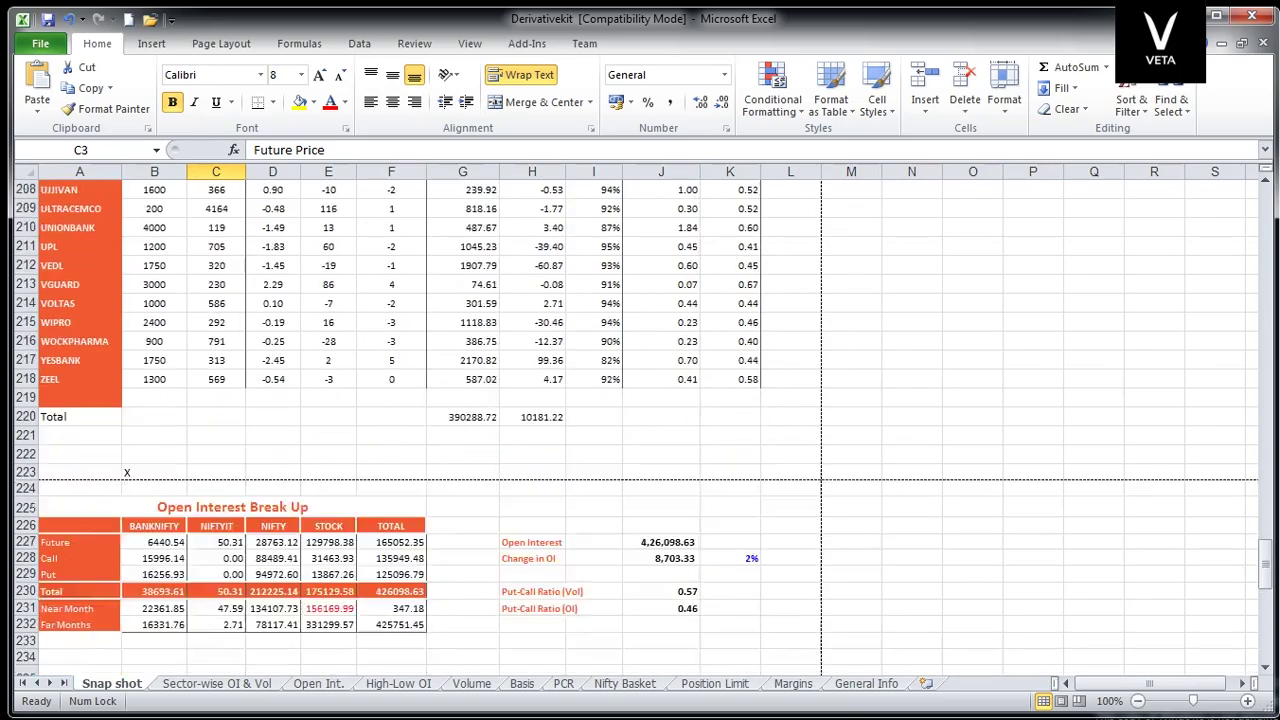
scroll(640, 420, down, 4)
scroll(640, 420, up, 7)
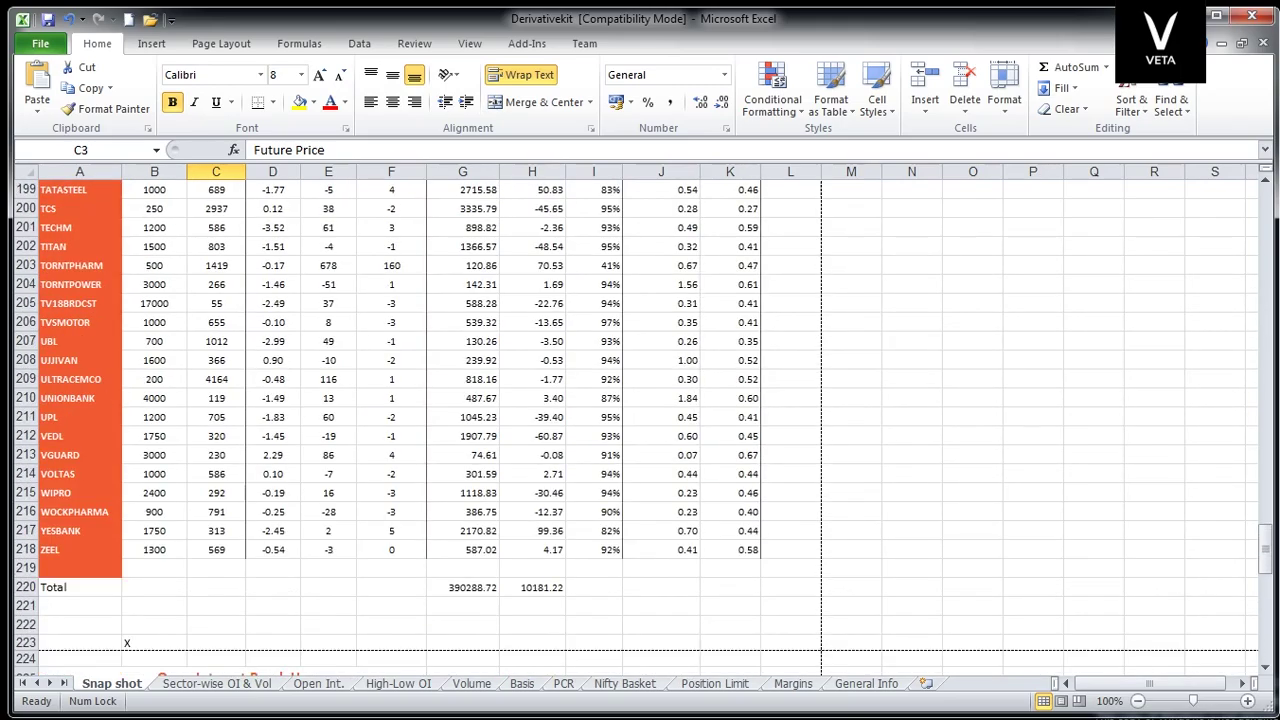
scroll(640, 420, up, 20)
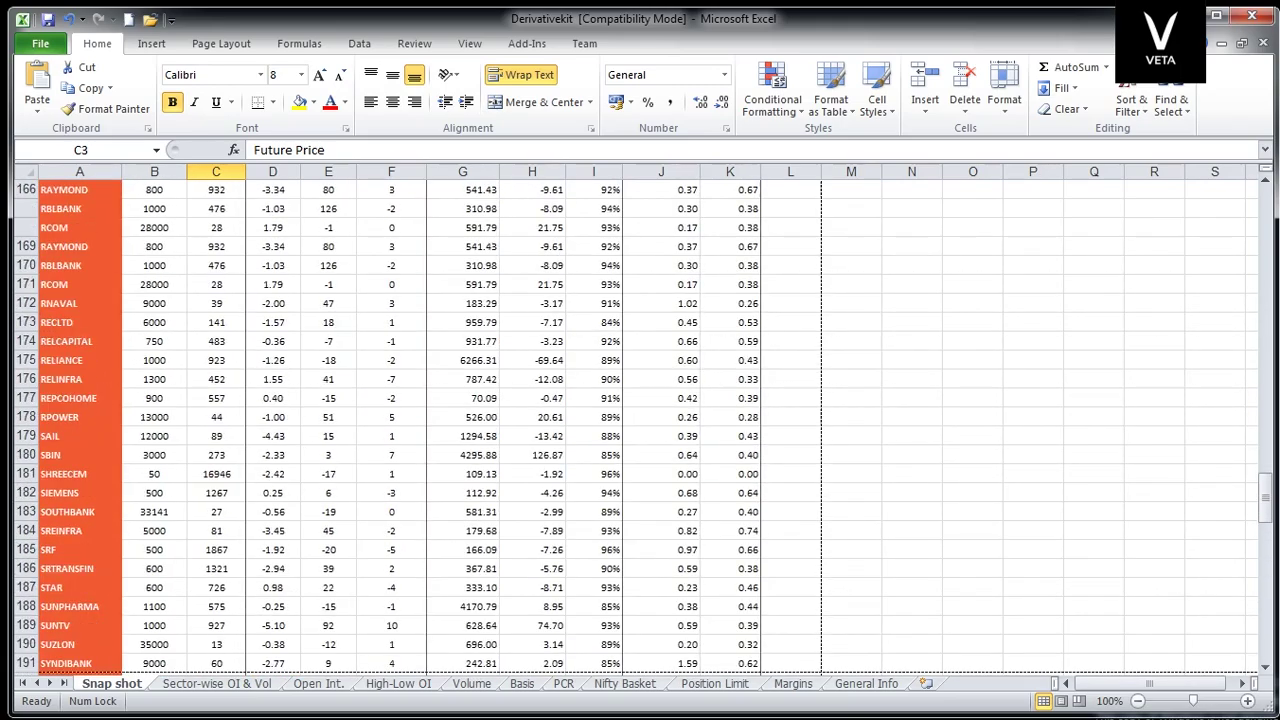
scroll(640, 420, up, 20)
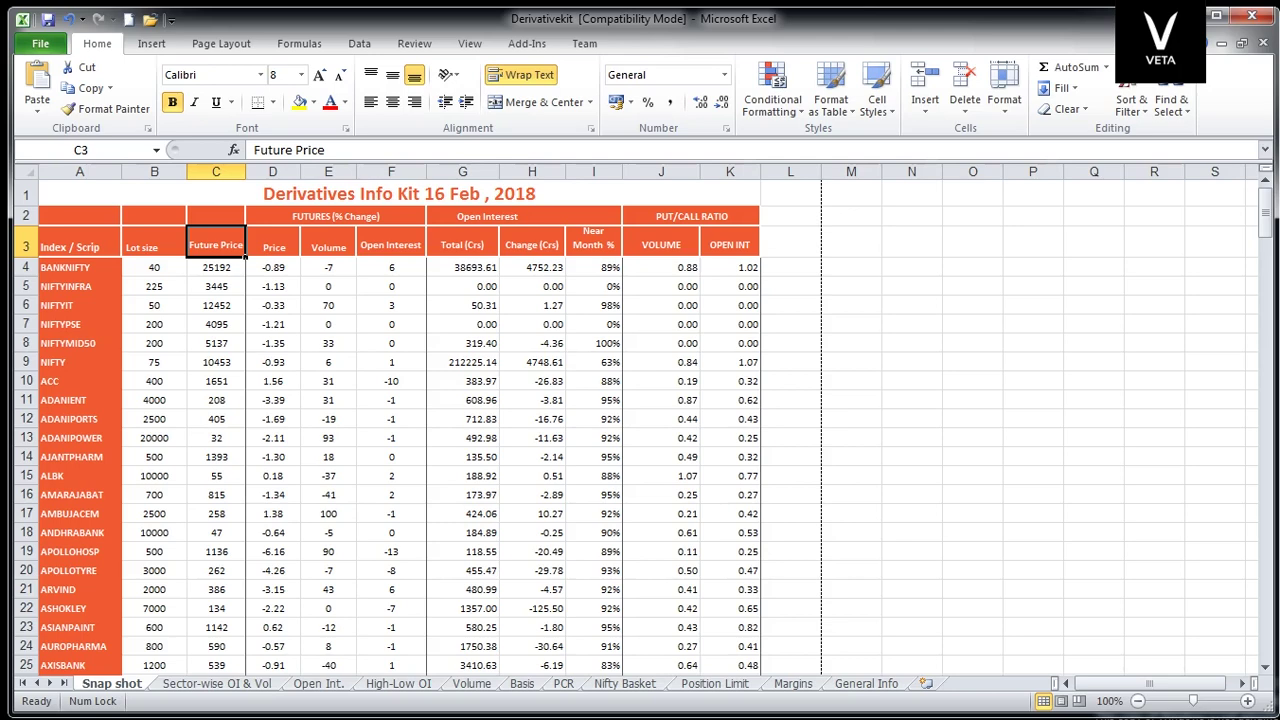
click(730, 343)
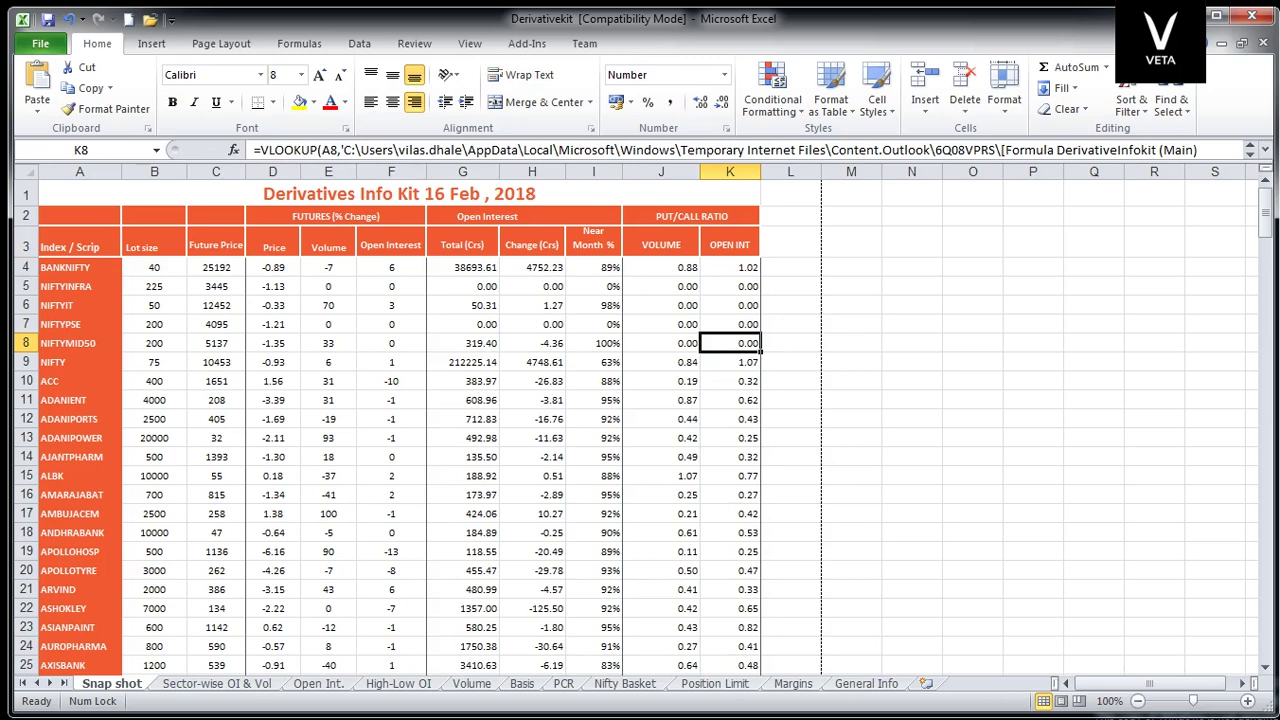
click(532, 324)
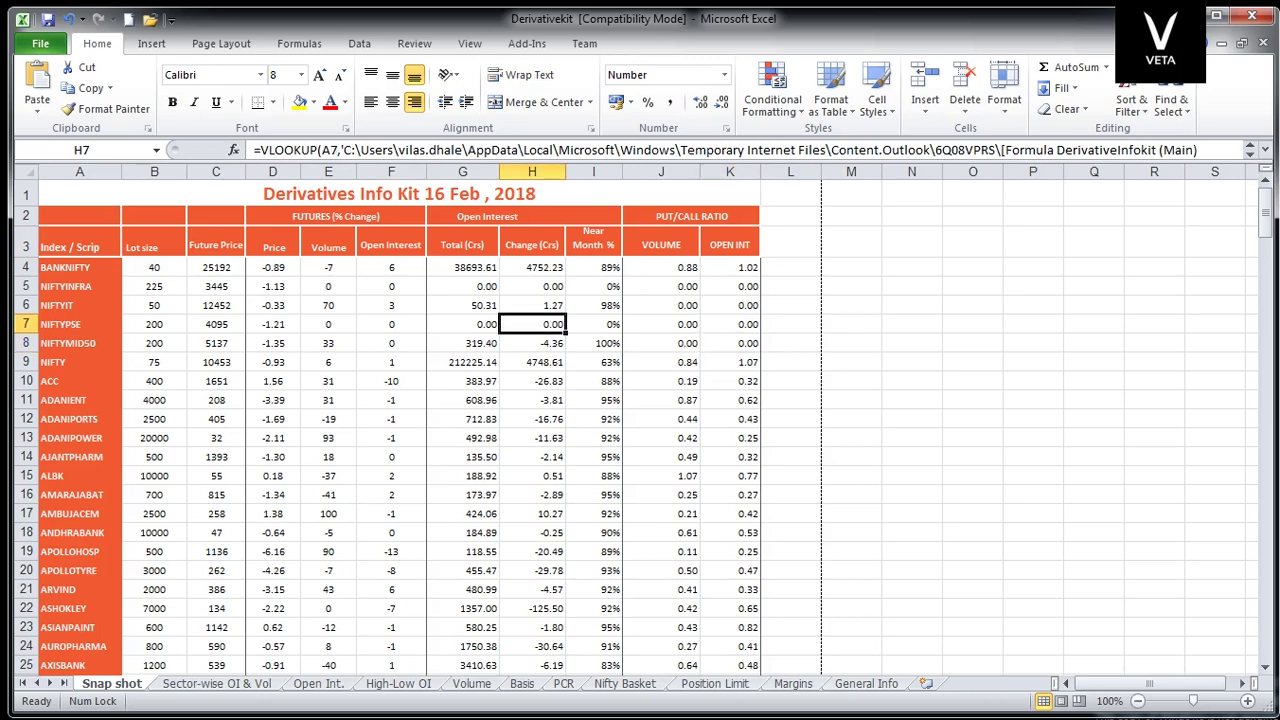
click(399, 193)
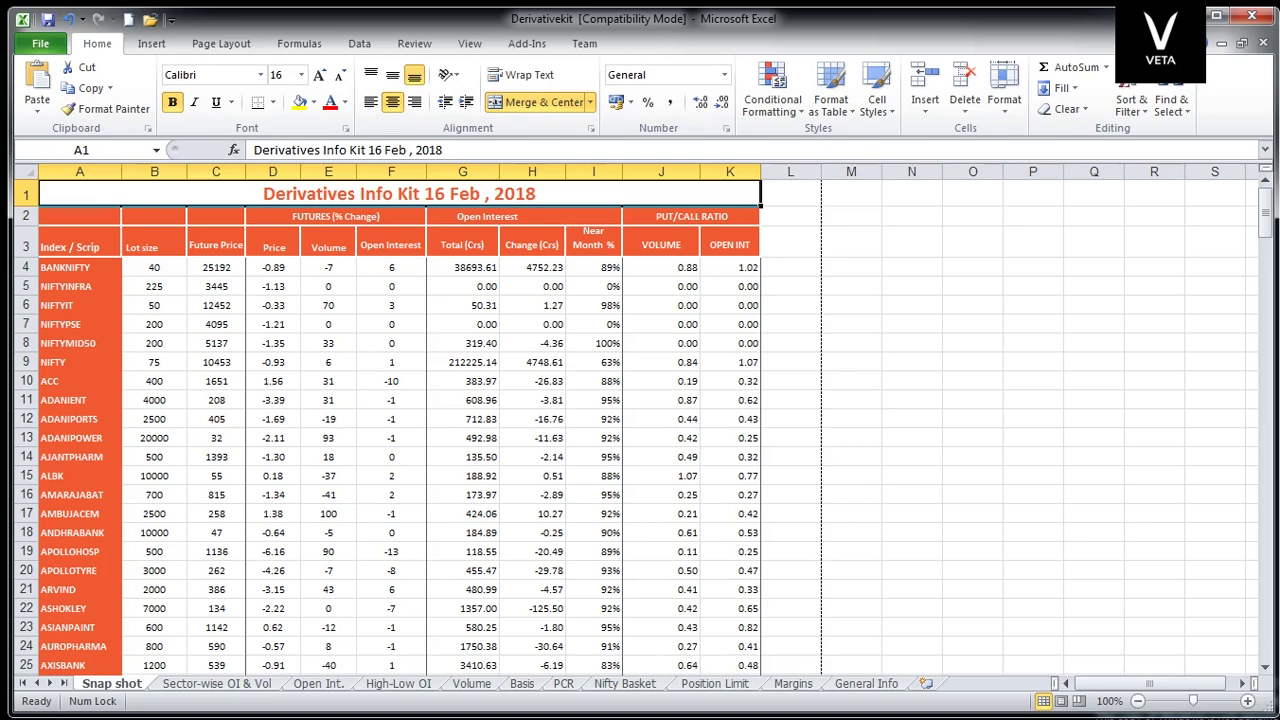
Step: Enter the note "ctrrl+f2" in cell P7, beside the derivatives table
click(1033, 323)
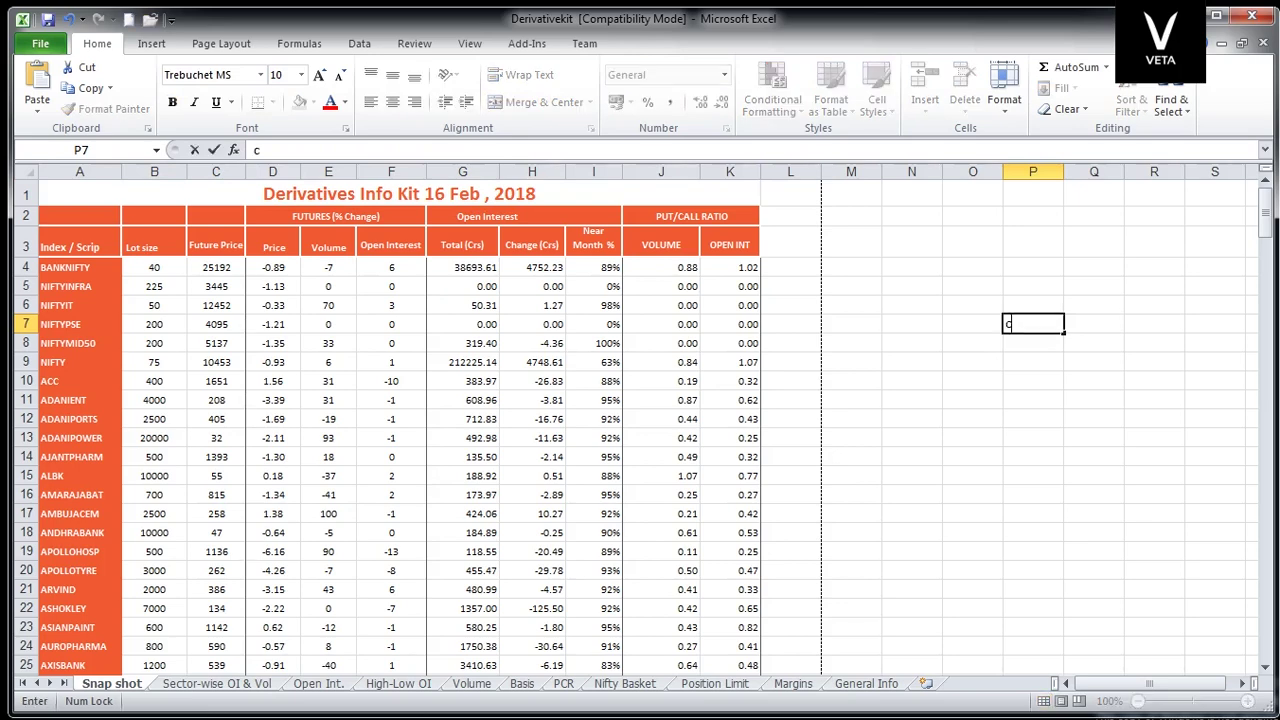
text(ctrl+f2)
scroll(640, 420, right, 1)
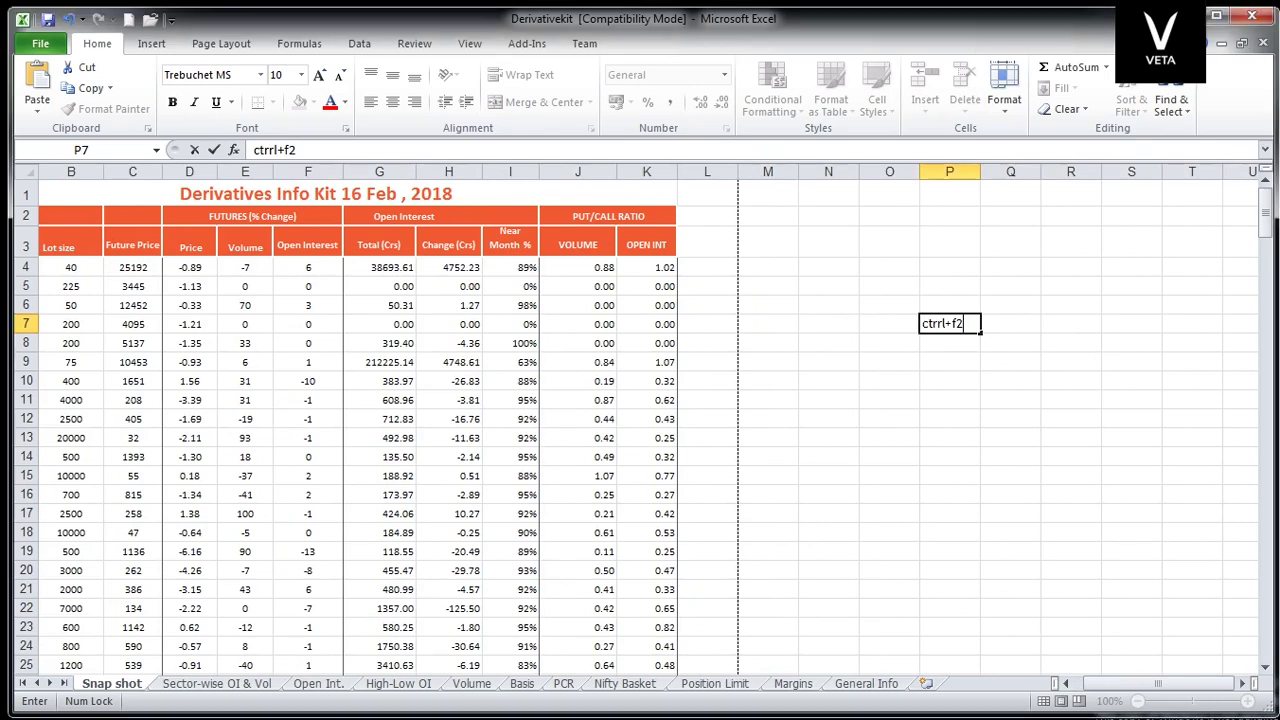
click(316, 200)
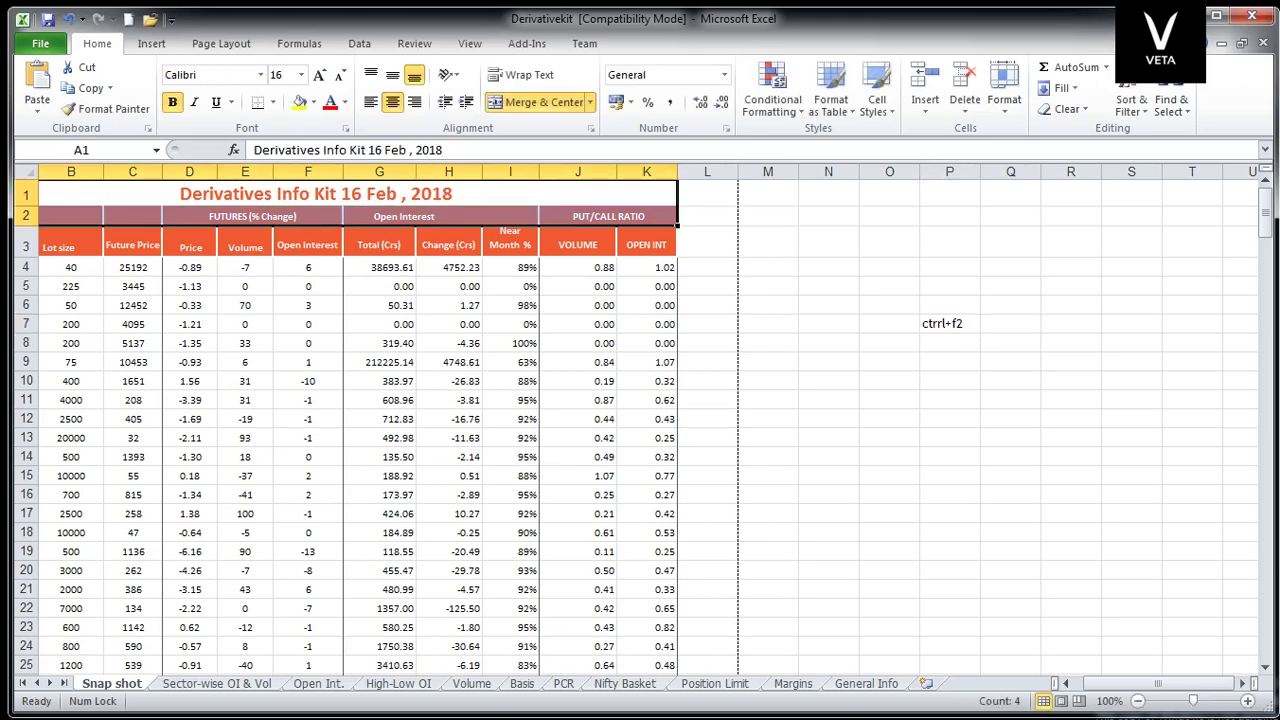
Step: Preview how the Snap shot sheet will print, examining pages 1 to 4, and return to the worksheet
key(ctrl+F2)
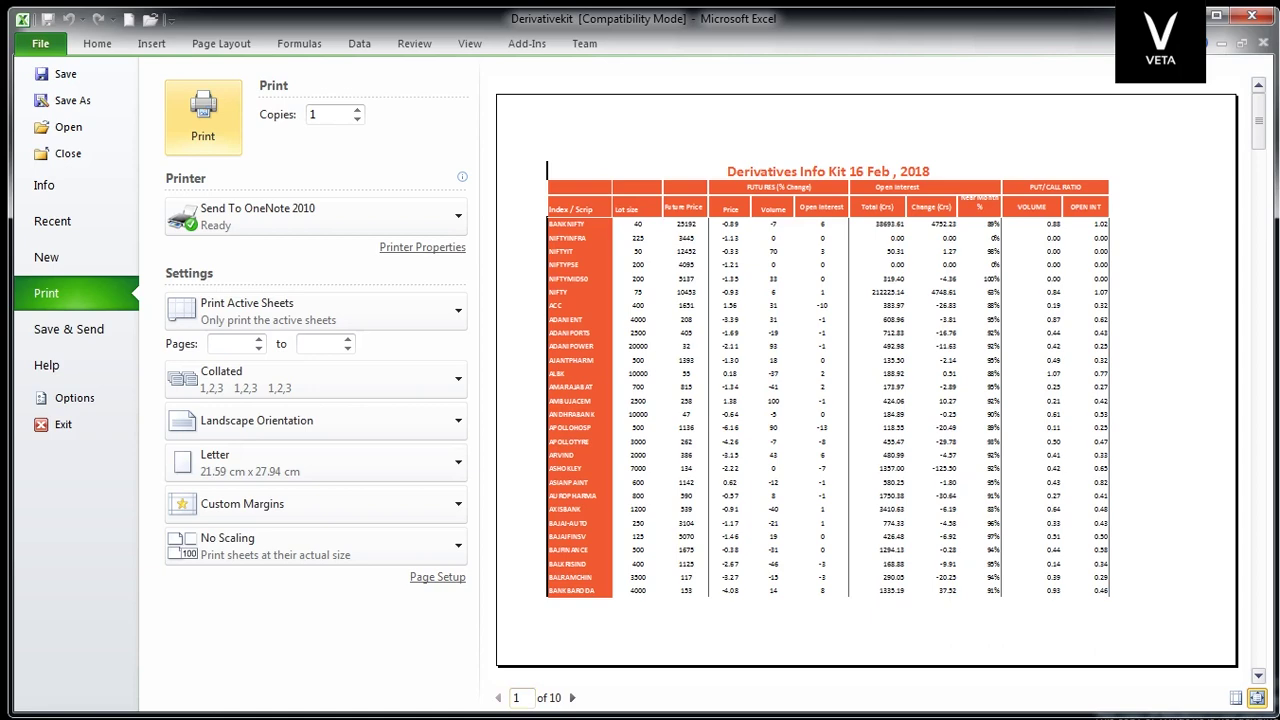
click(572, 697)
click(572, 697)
click(572, 697)
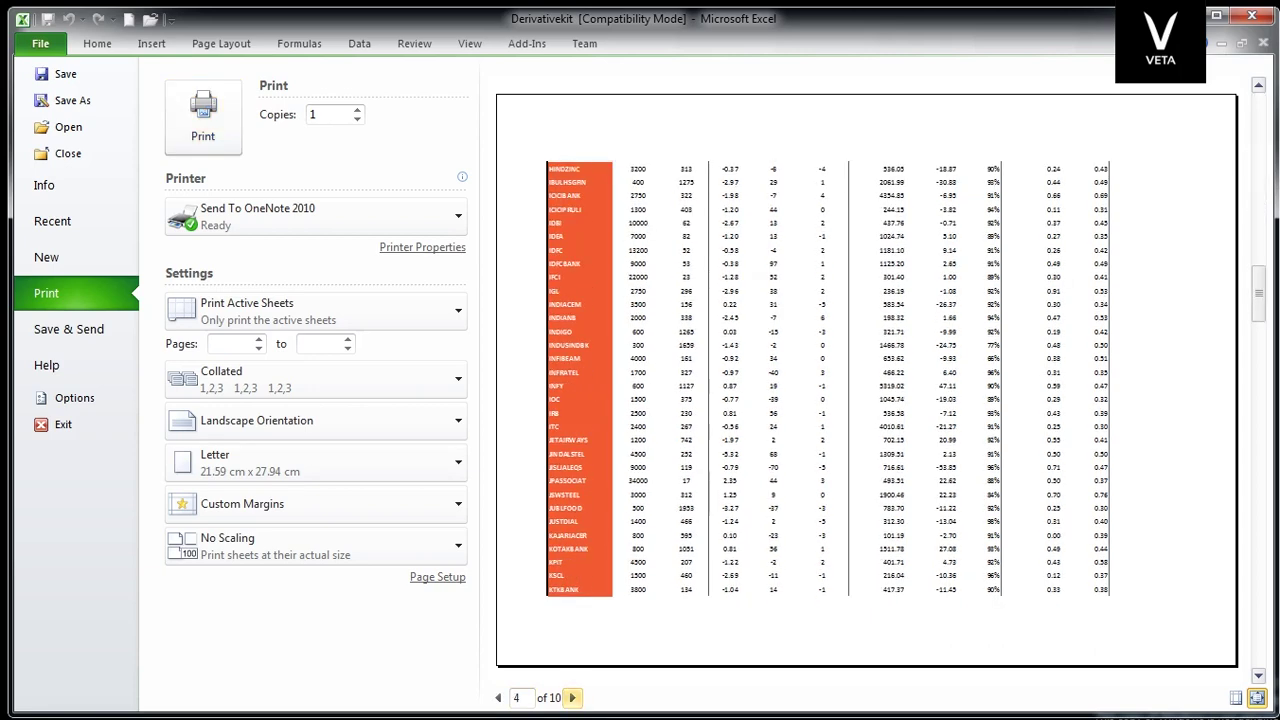
click(498, 697)
click(498, 697)
click(498, 697)
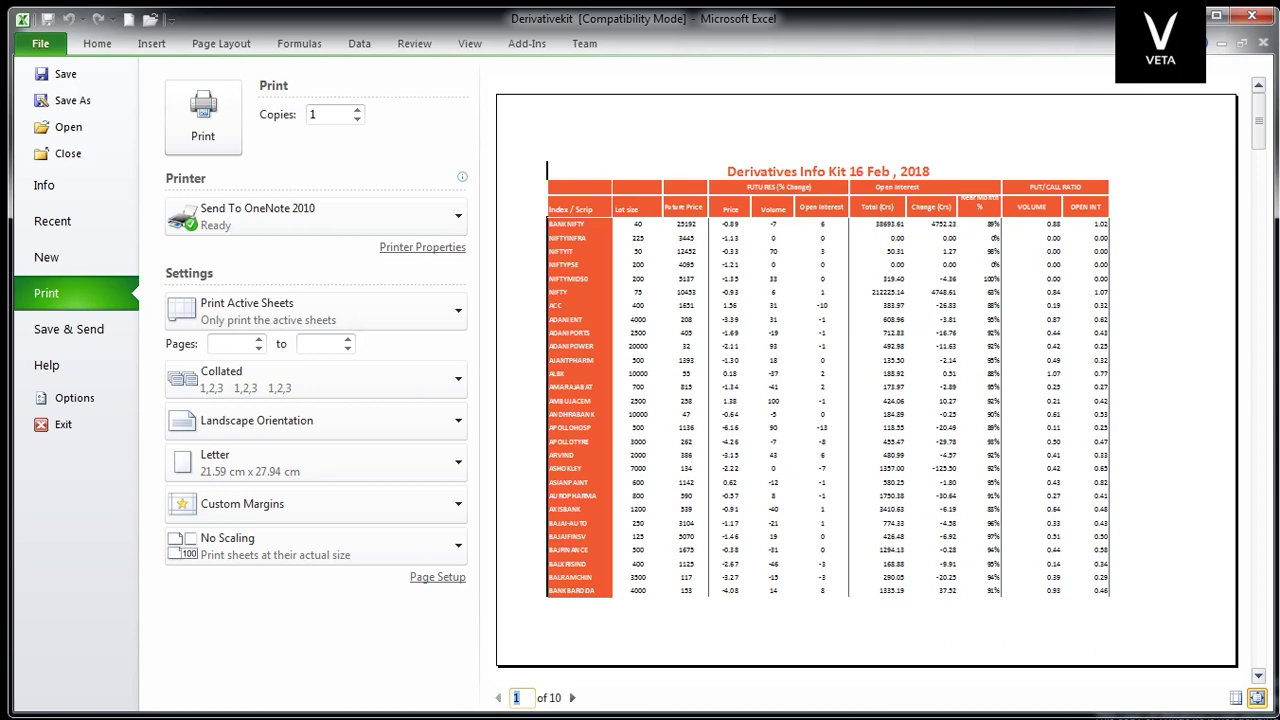
key(Escape)
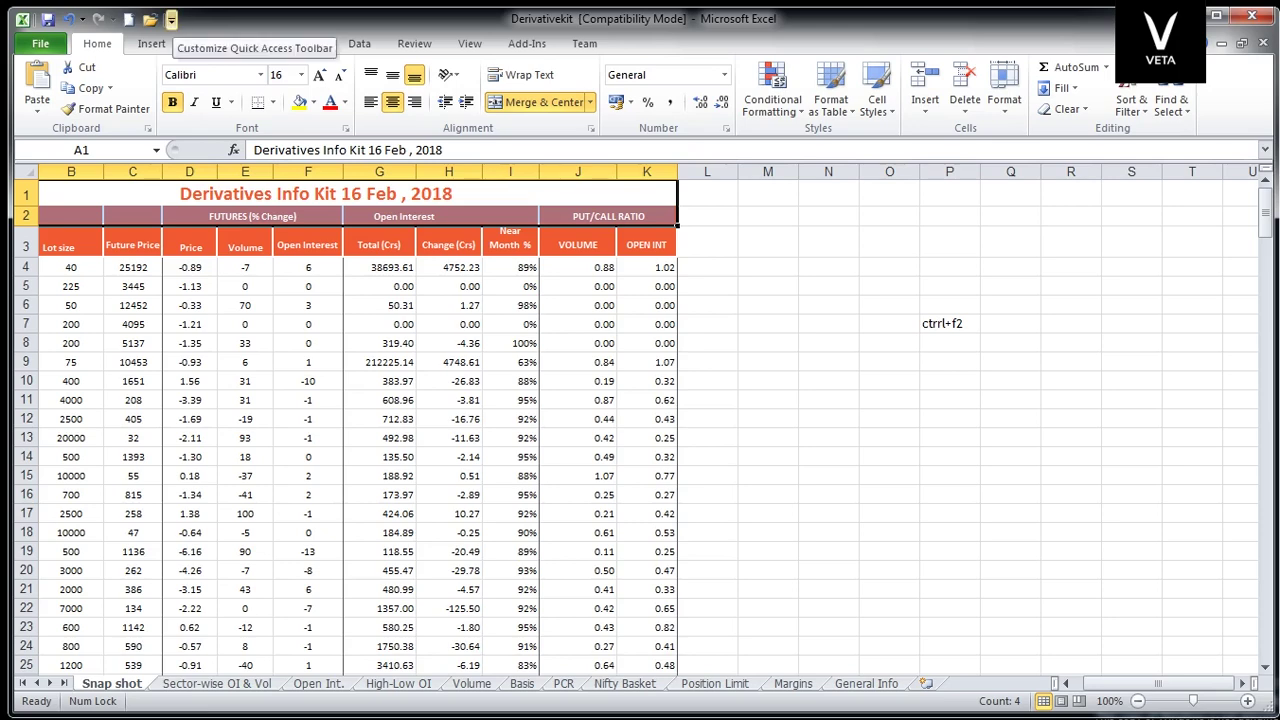
Step: Add Print Preview and Print to the Quick Access Toolbar and use it to preview the sheet's first four pages
click(171, 19)
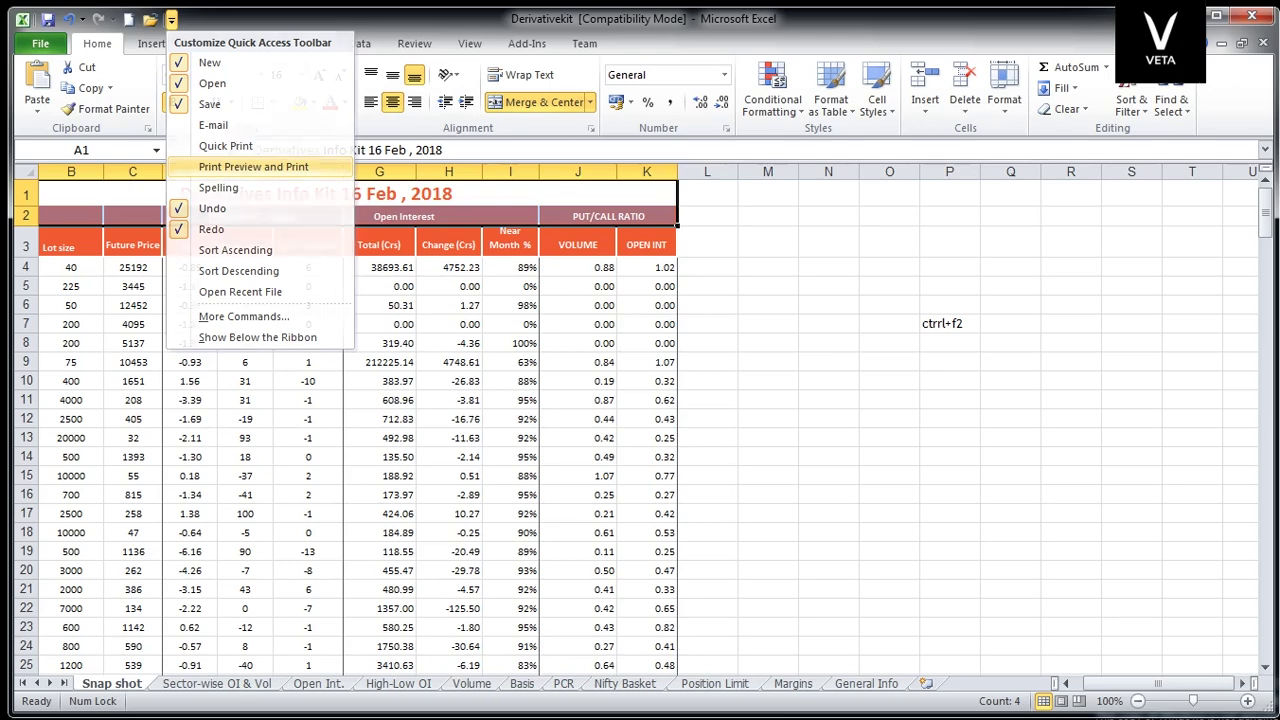
click(253, 166)
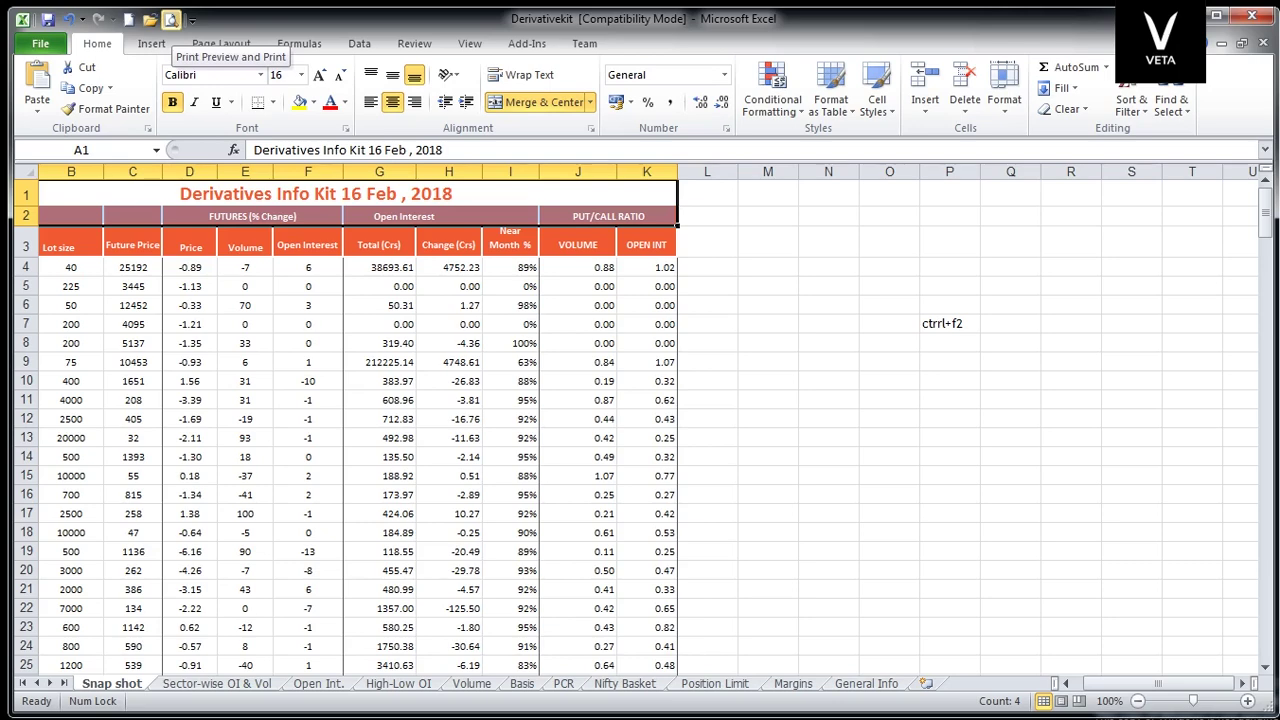
click(170, 19)
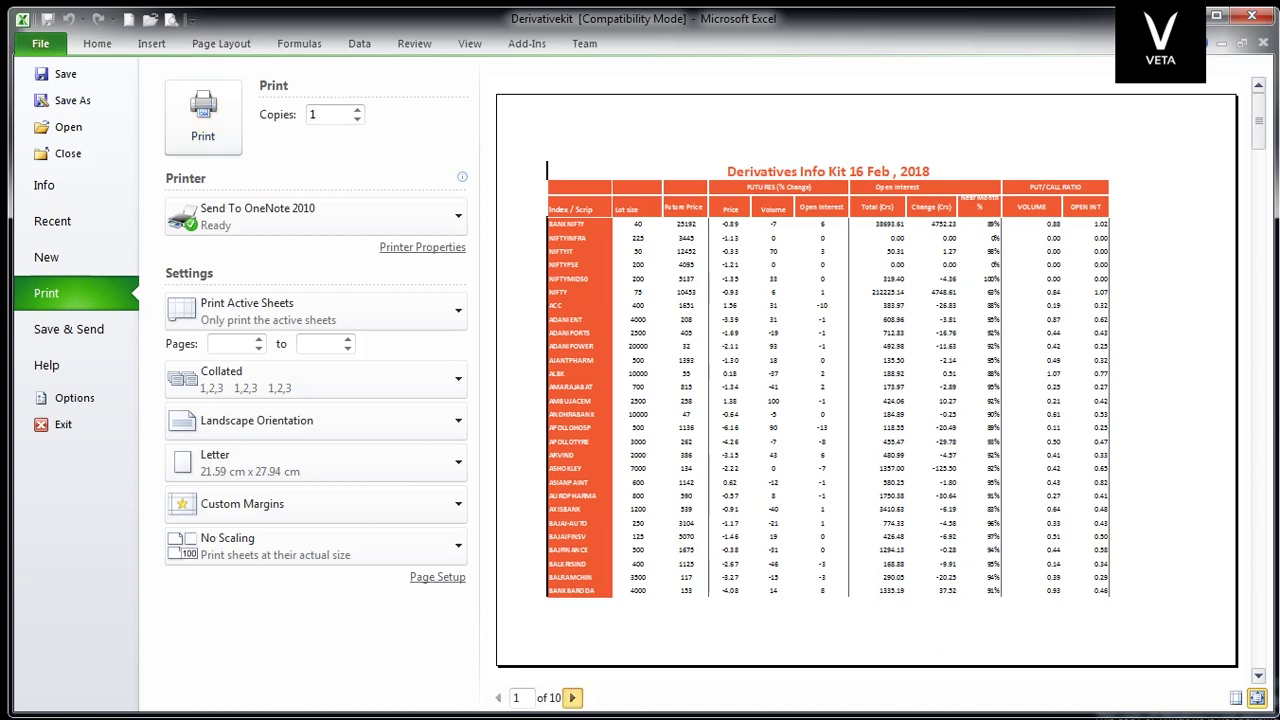
click(572, 697)
click(572, 697)
click(572, 697)
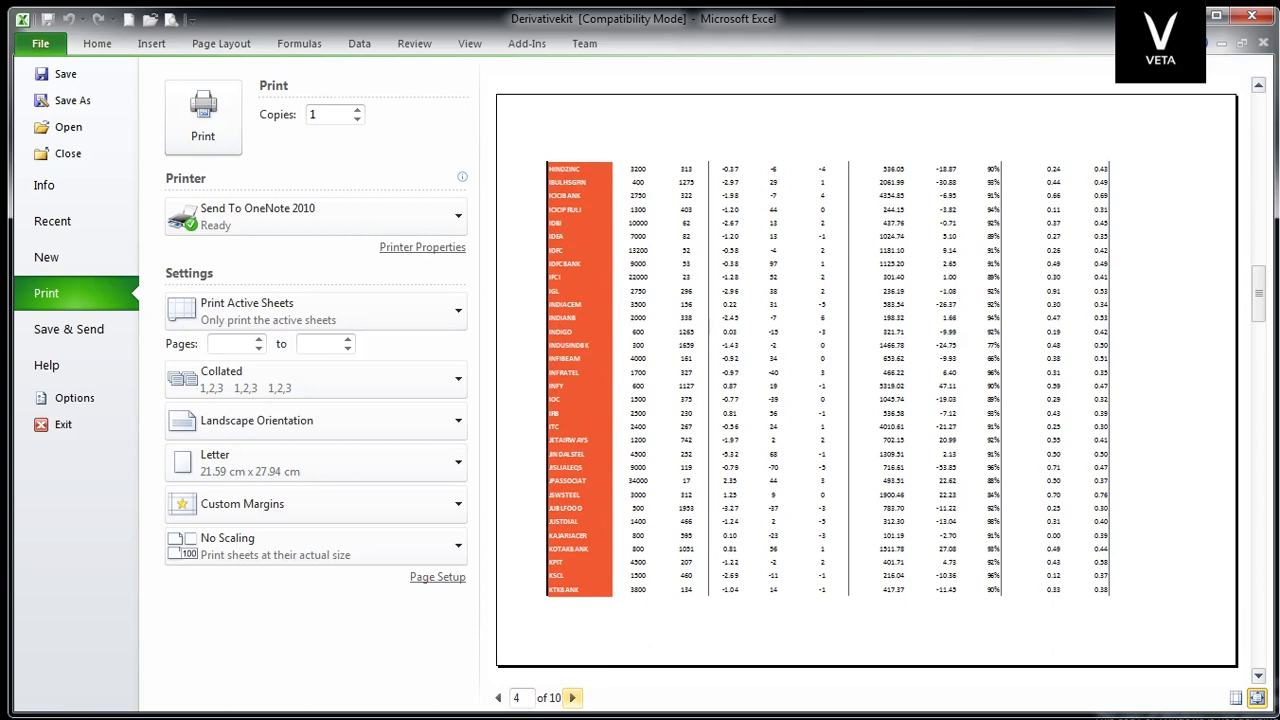
key(Escape)
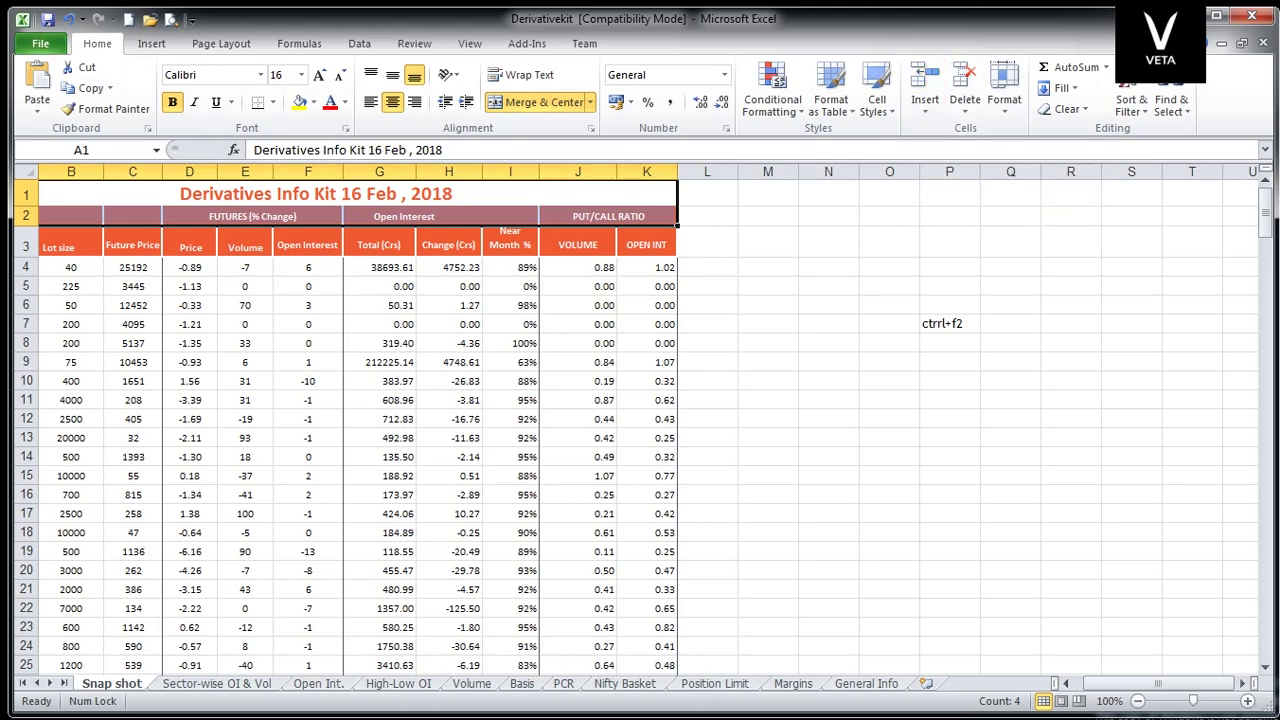
Step: Display the sheet's print settings and preview by way of the workbook's file options
key(alt+f)
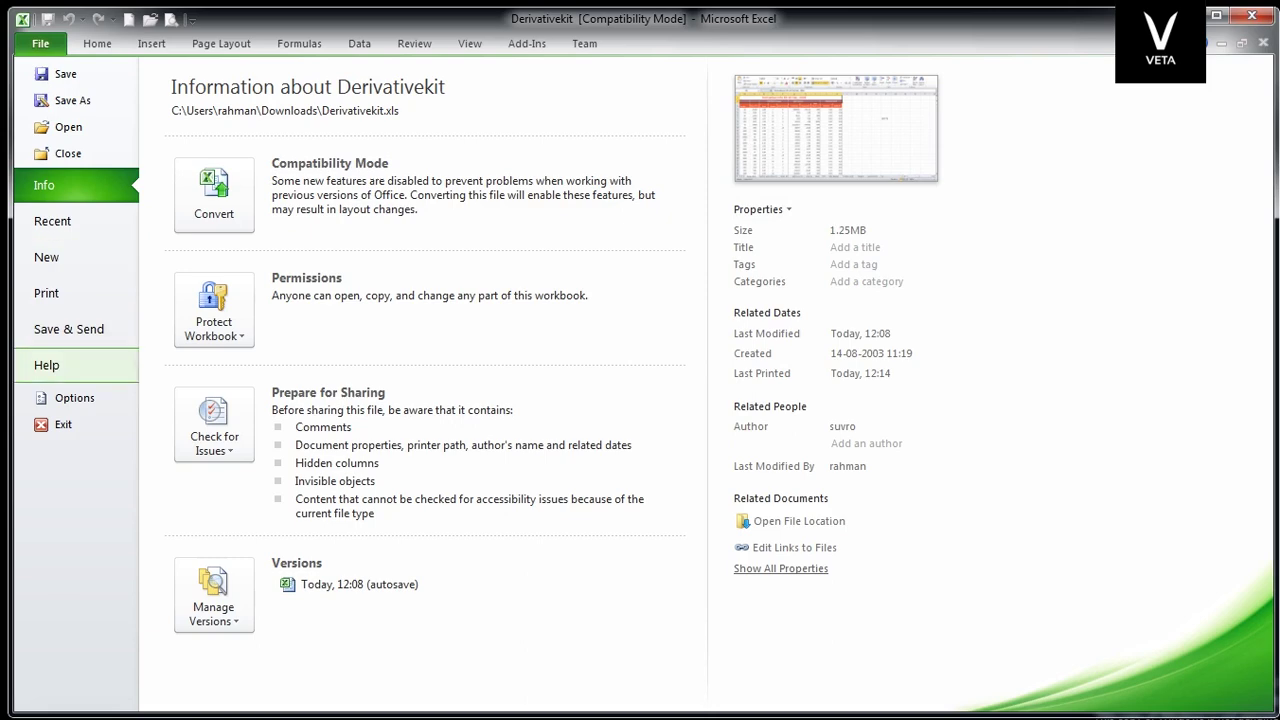
click(46, 293)
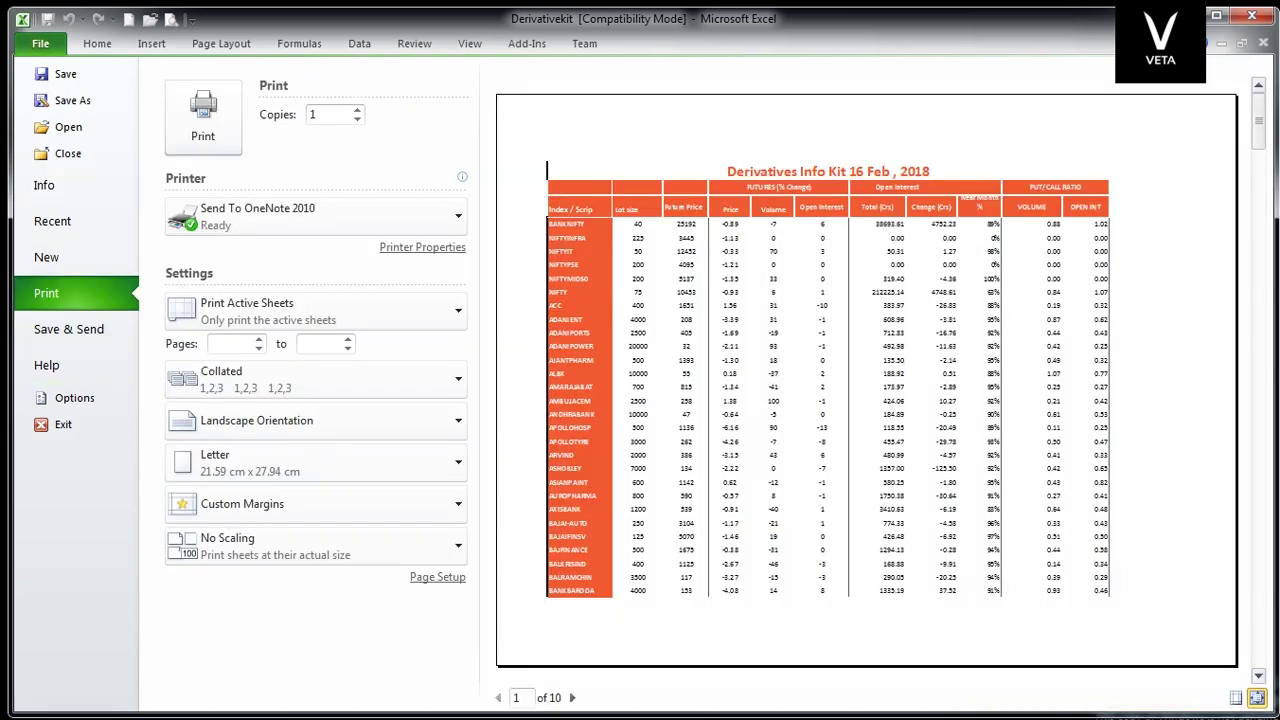
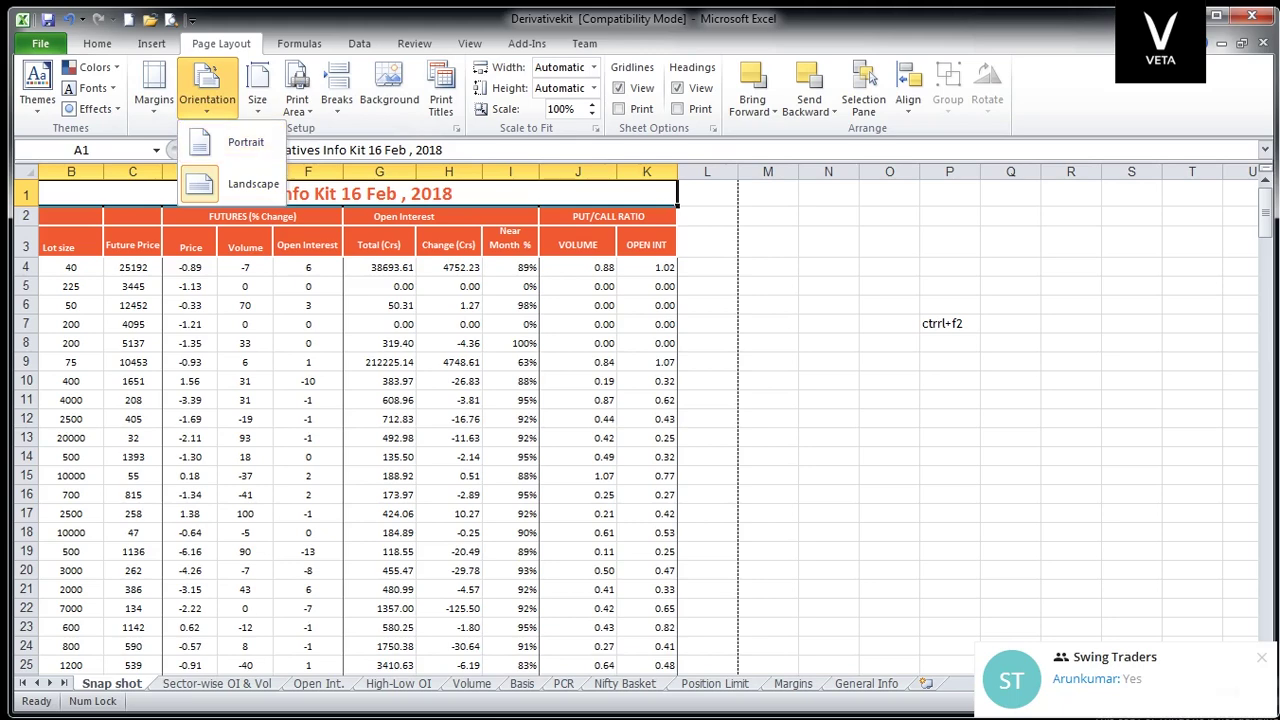
Step: Set the sheet's page orientation to portrait
key(Escape)
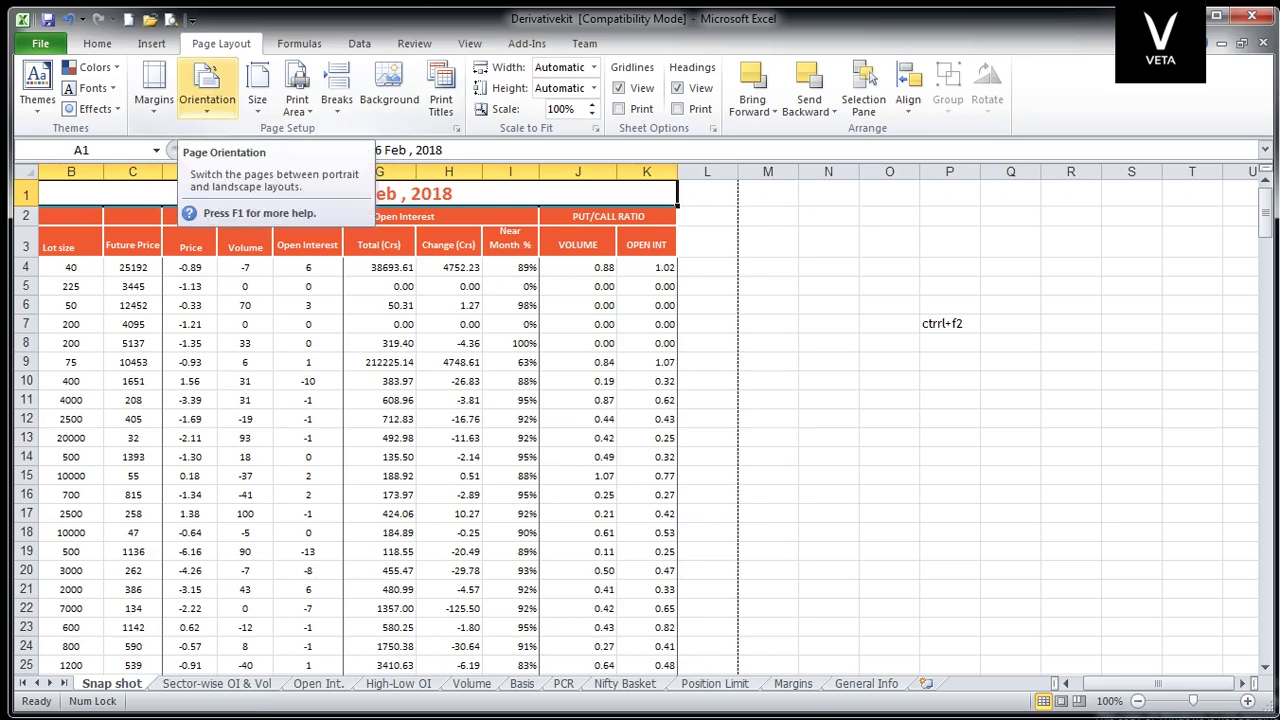
click(207, 95)
click(246, 134)
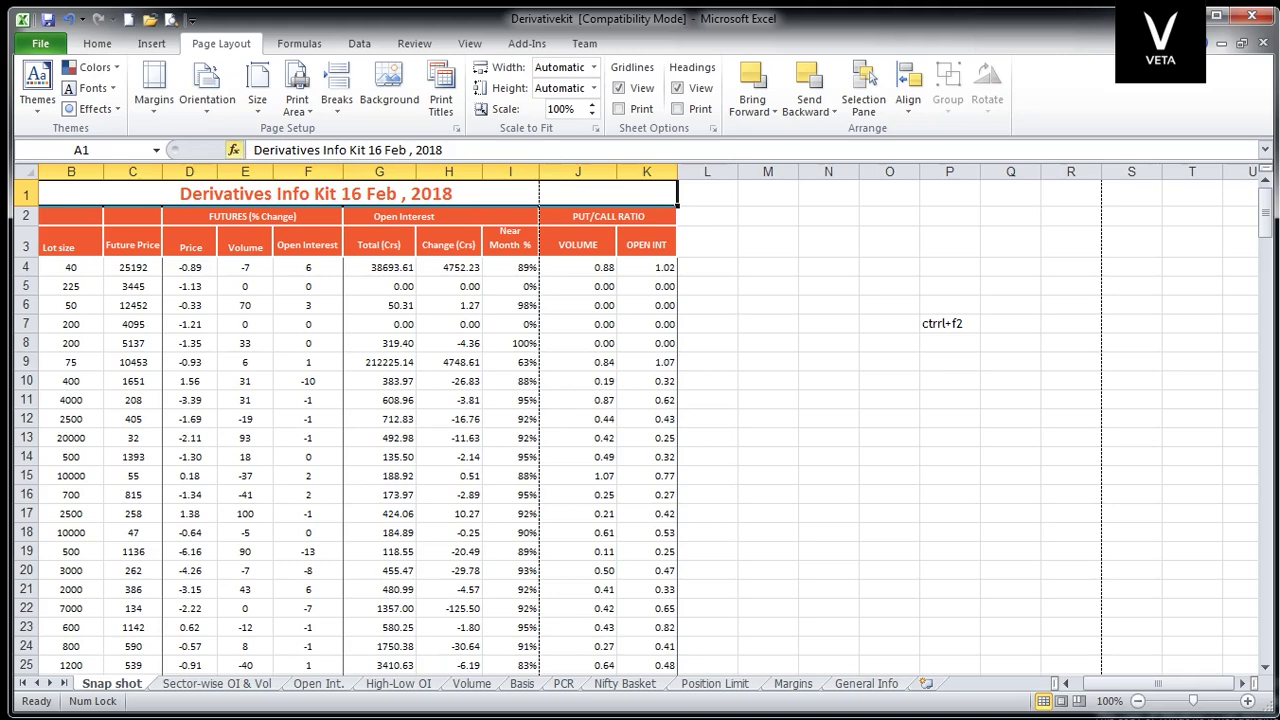
Step: Set the page orientation back to landscape and check the layout in the print preview
click(207, 90)
click(250, 184)
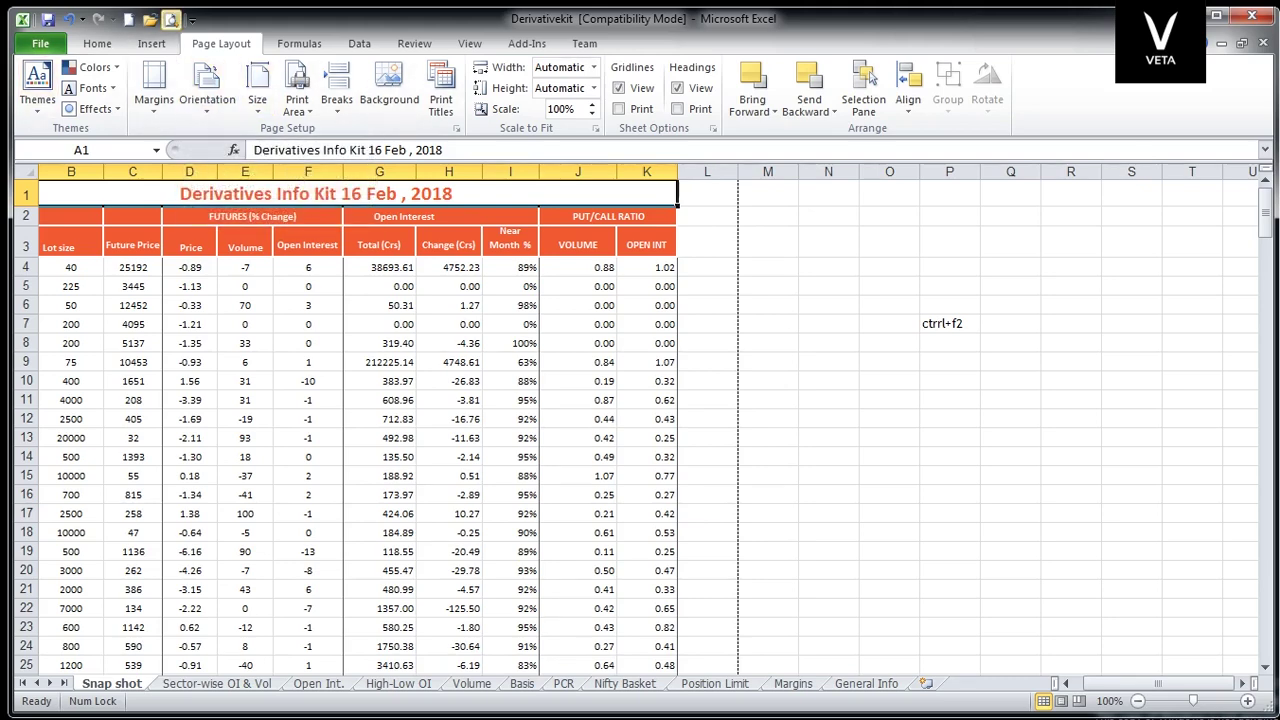
key(ctrl+F2)
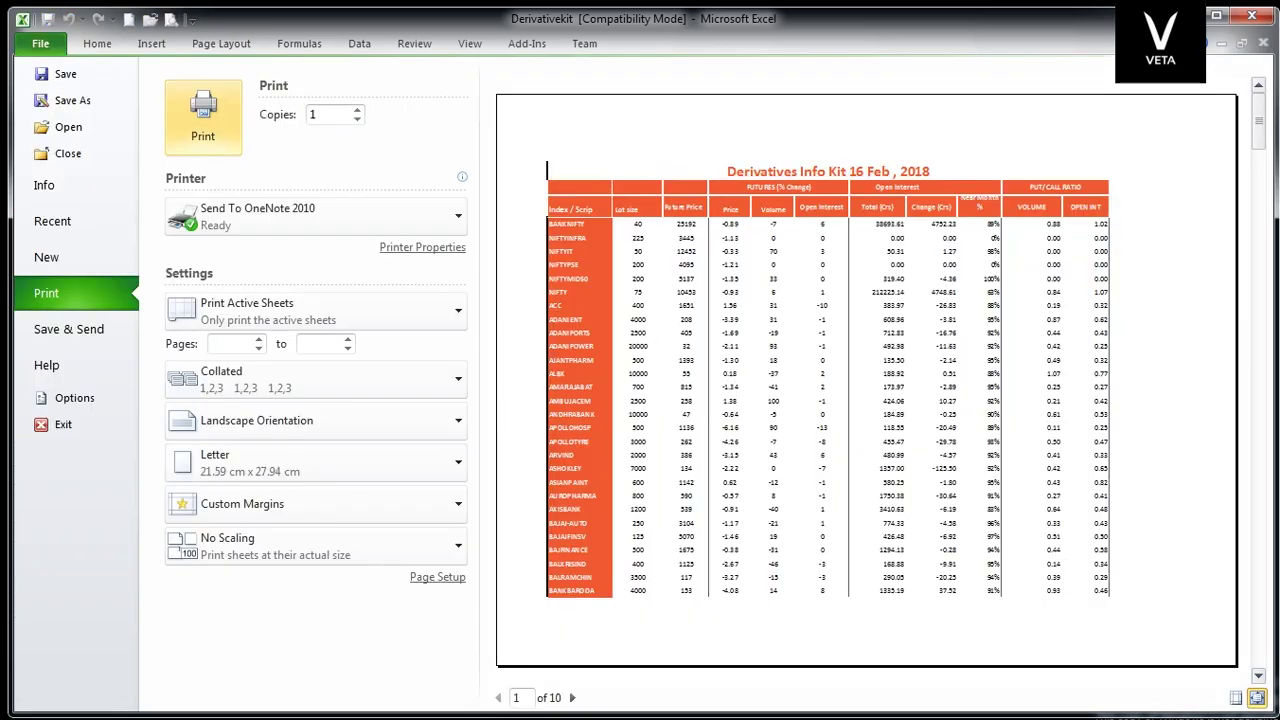
key(Escape)
Step: Change the page orientation to portrait and check the first page in the print preview
click(207, 95)
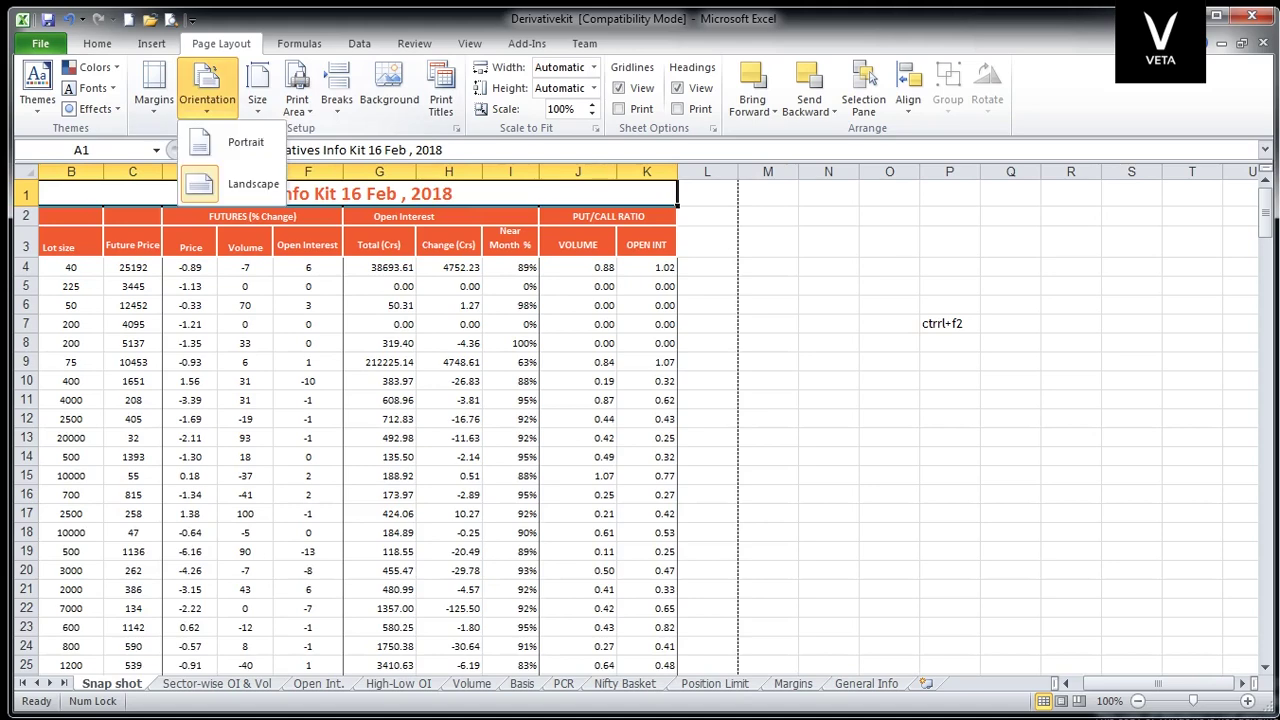
click(245, 184)
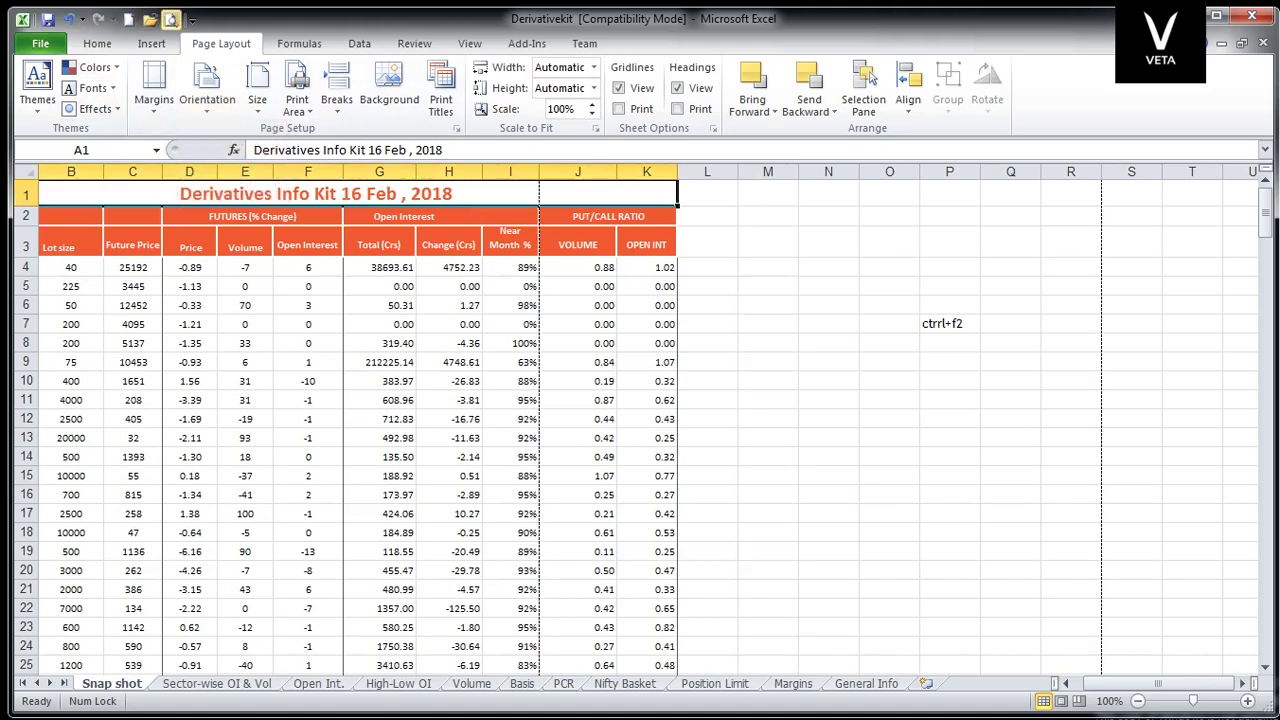
click(171, 19)
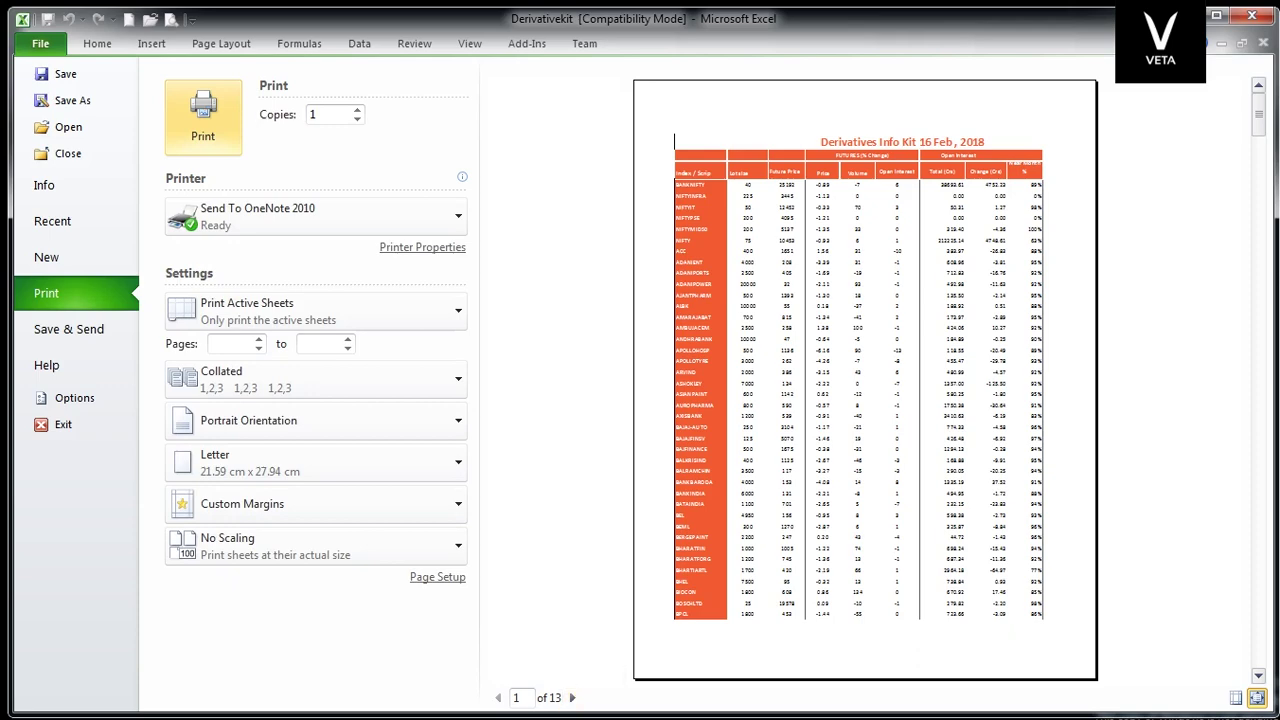
key(Escape)
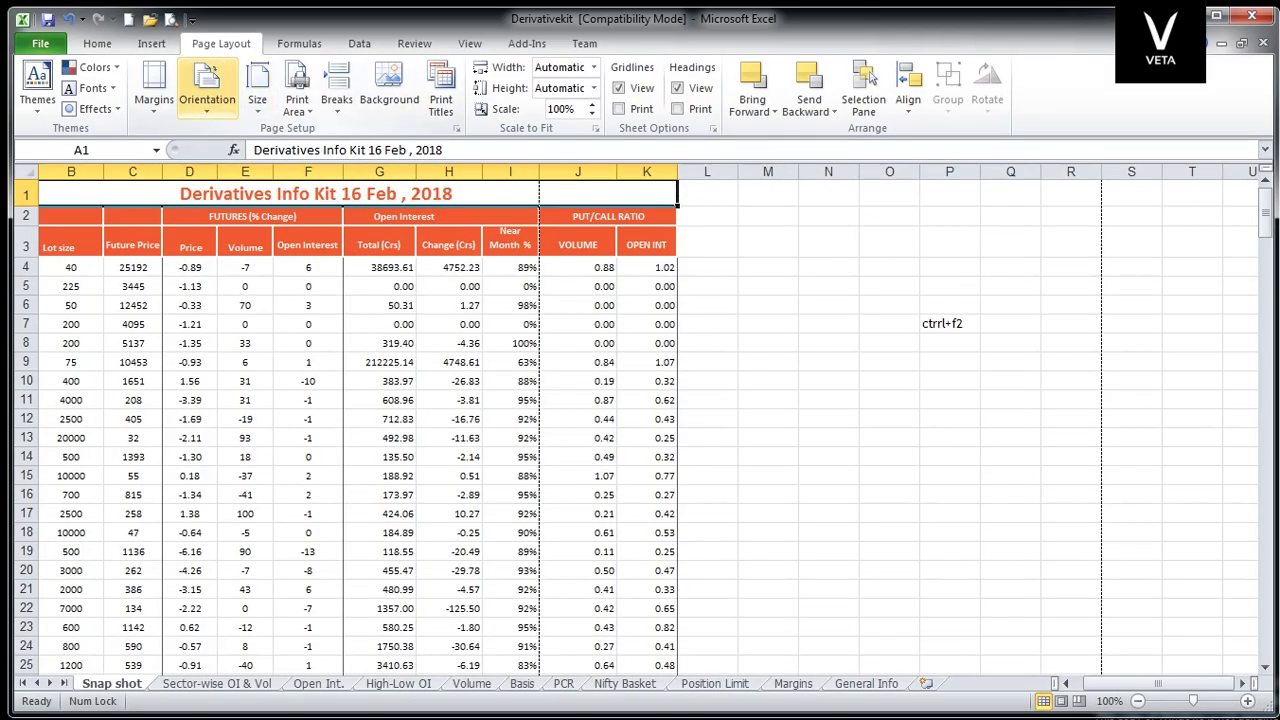
Step: Choose portrait orientation once more and reopen the print preview
click(207, 100)
click(240, 145)
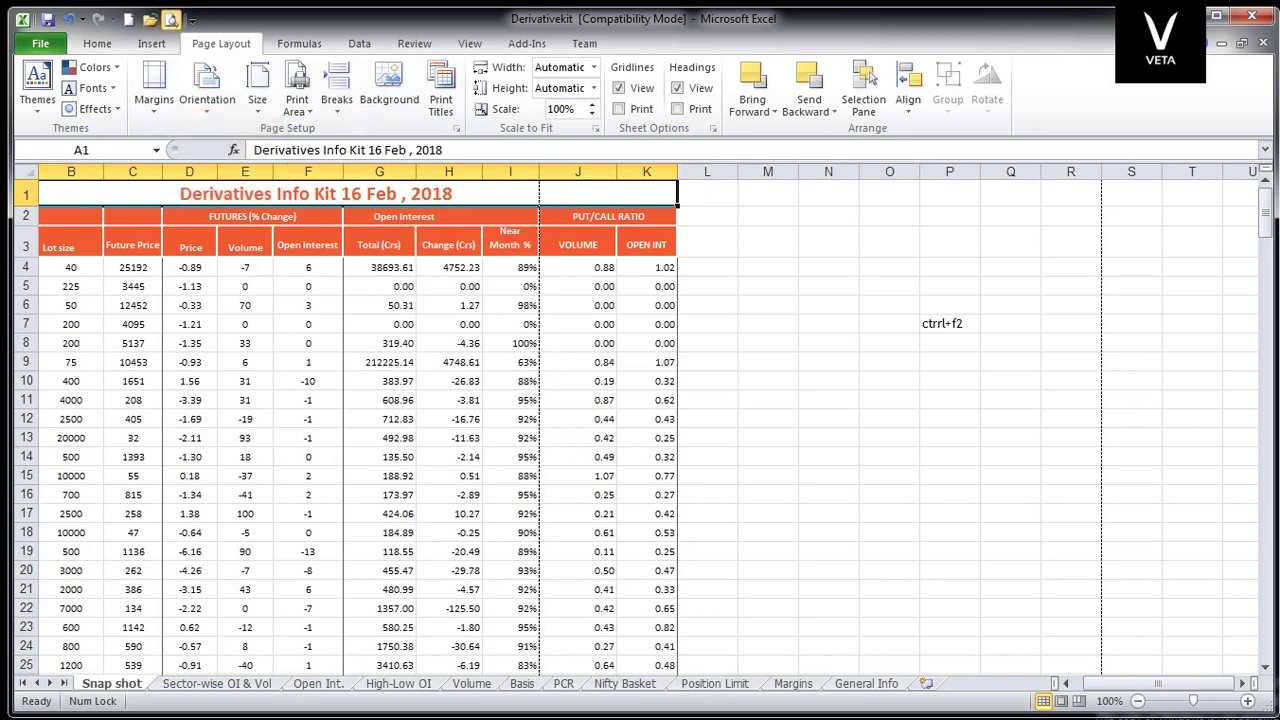
key(ctrl+F2)
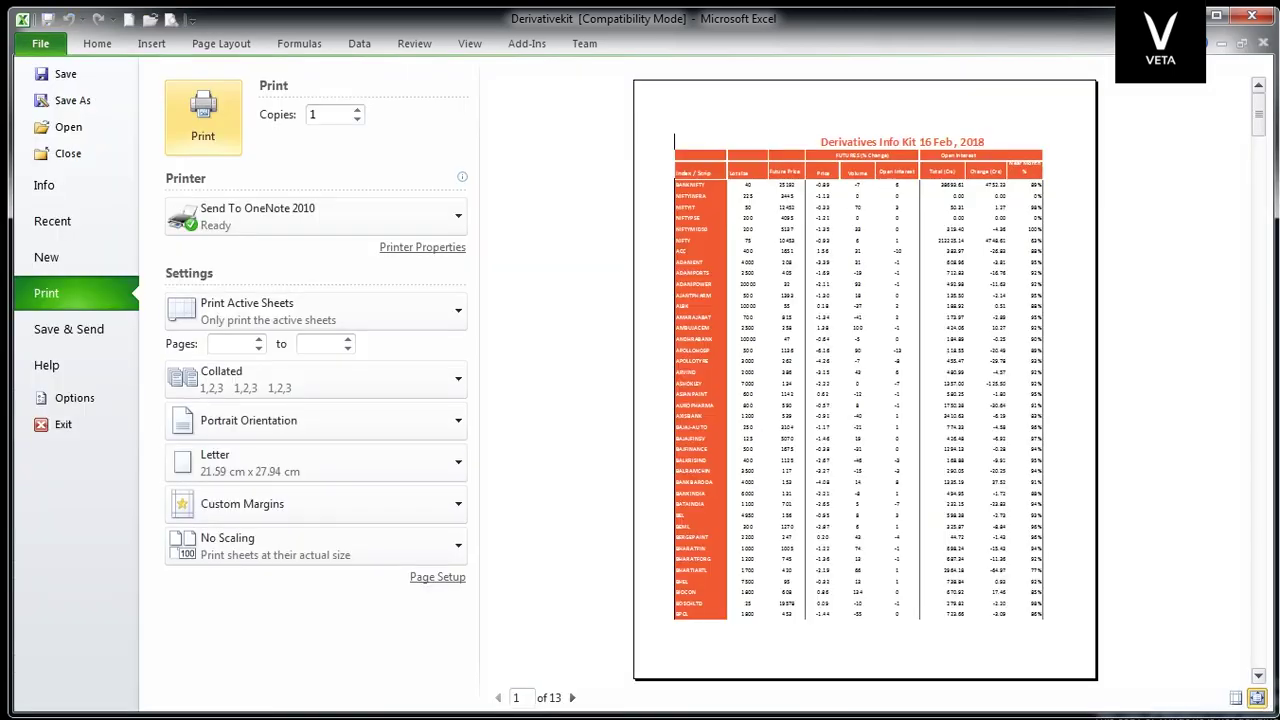
Step: Page through the portrait print preview up to page 8 and return to the worksheet
click(572, 697)
click(572, 697)
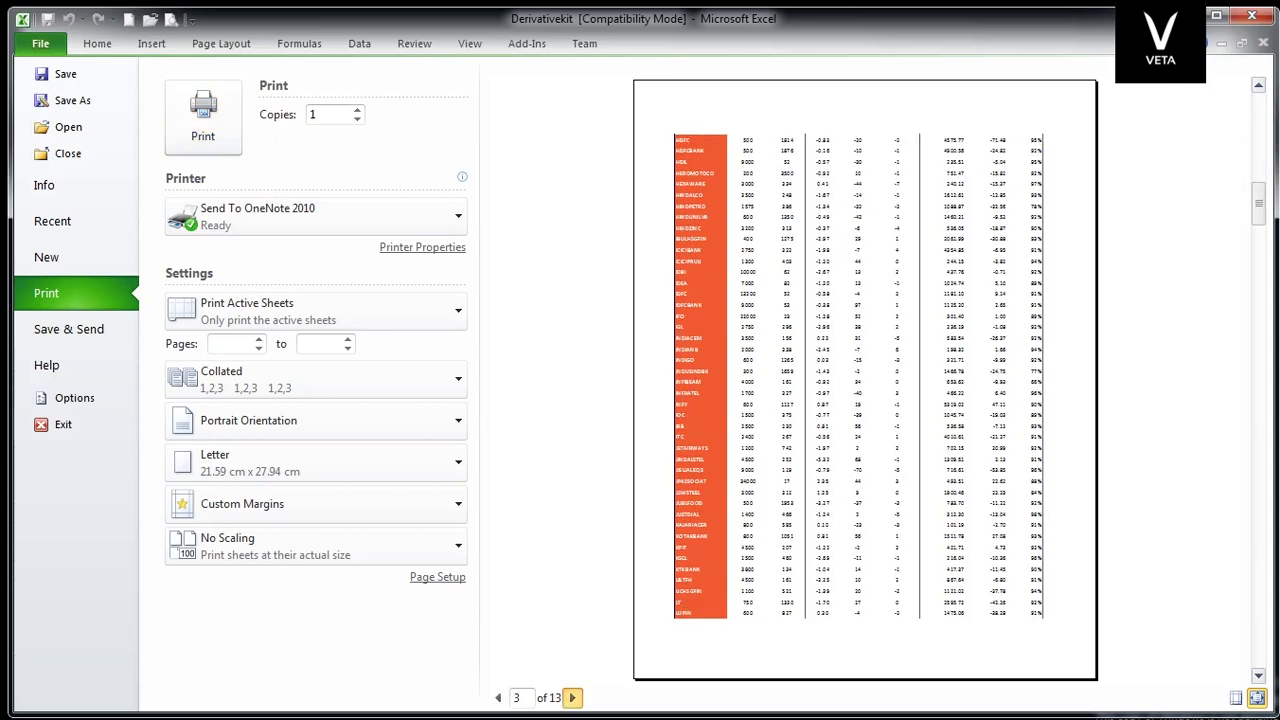
scroll(572, 697, down, 5)
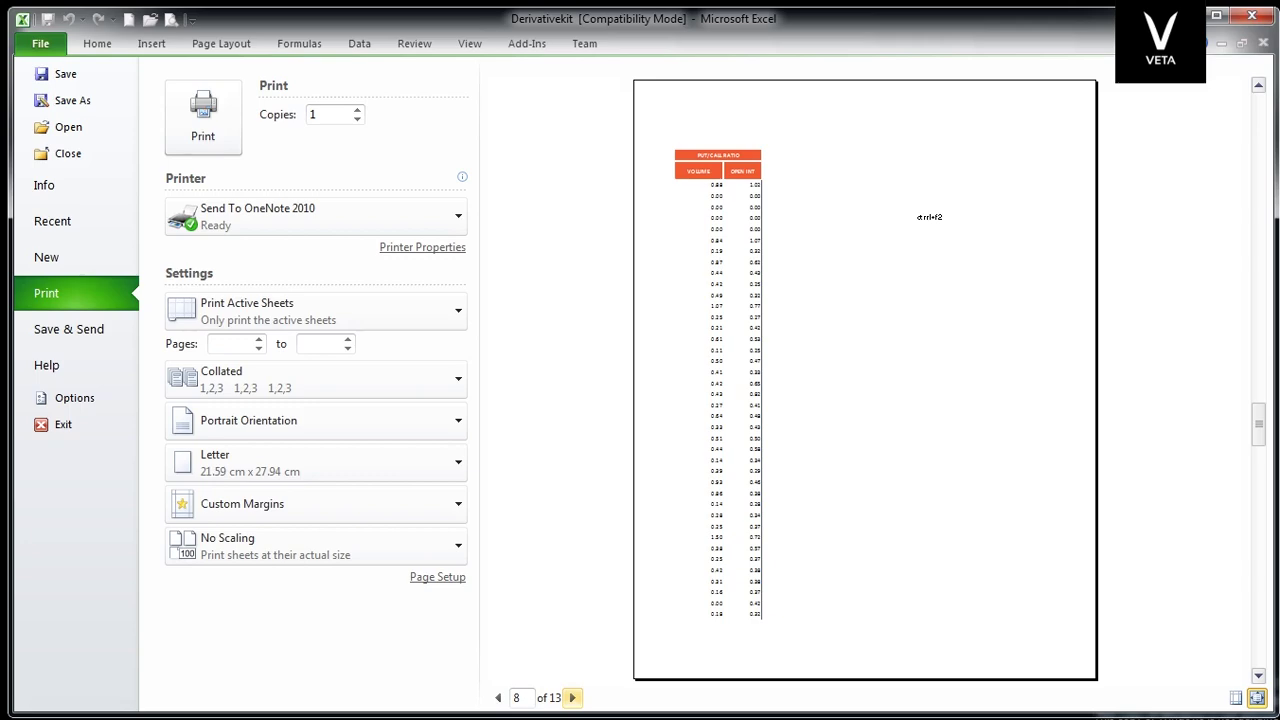
key(Escape)
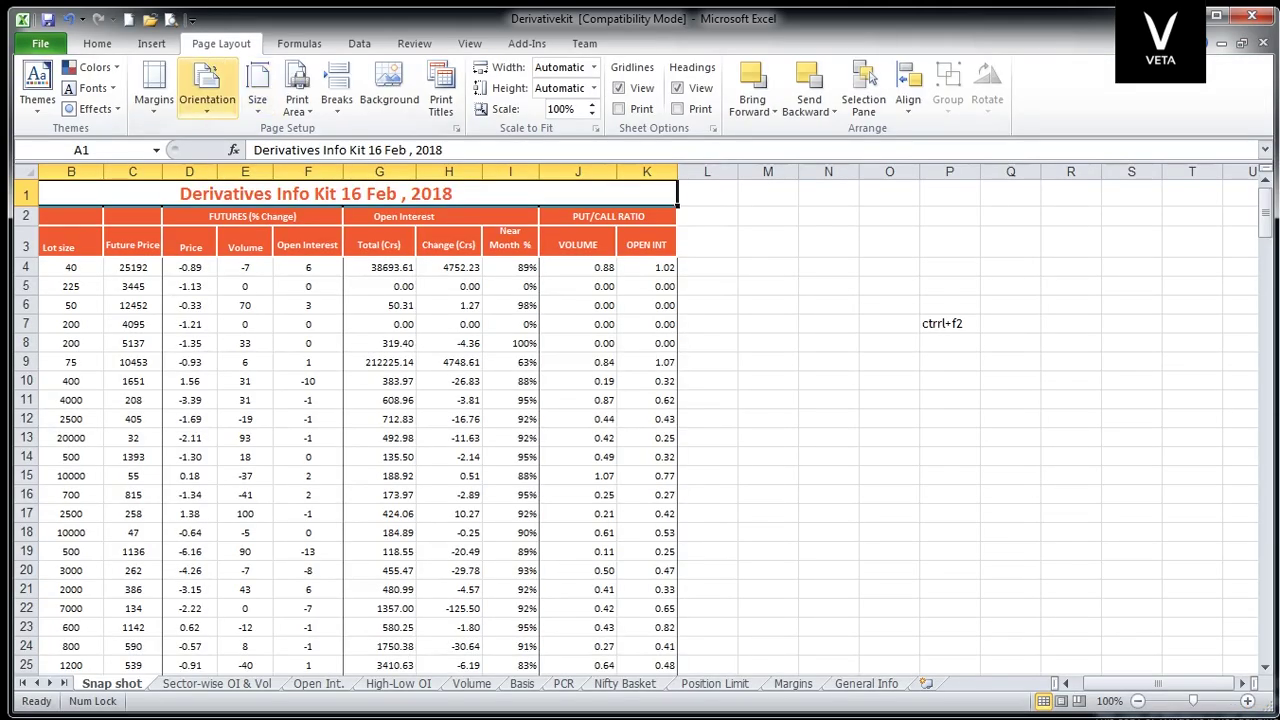
Step: Set the sheet's page orientation to landscape and check the first page in the print preview
click(207, 95)
click(245, 184)
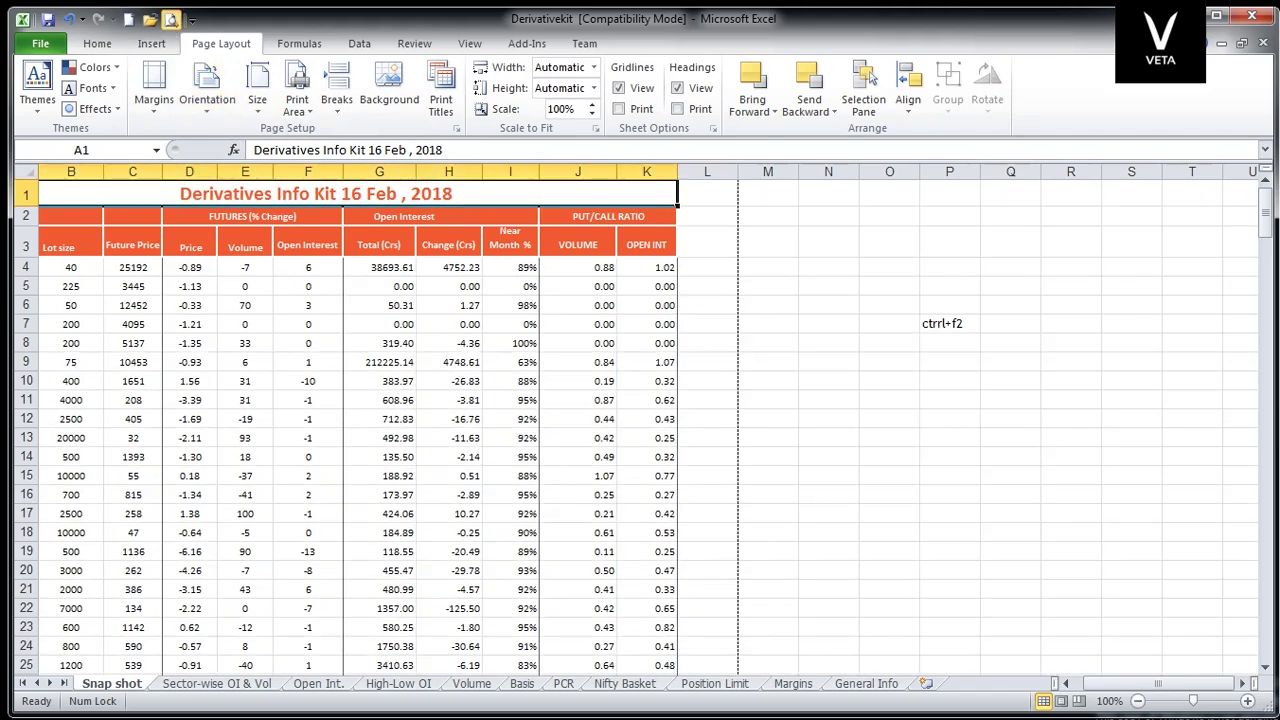
click(171, 19)
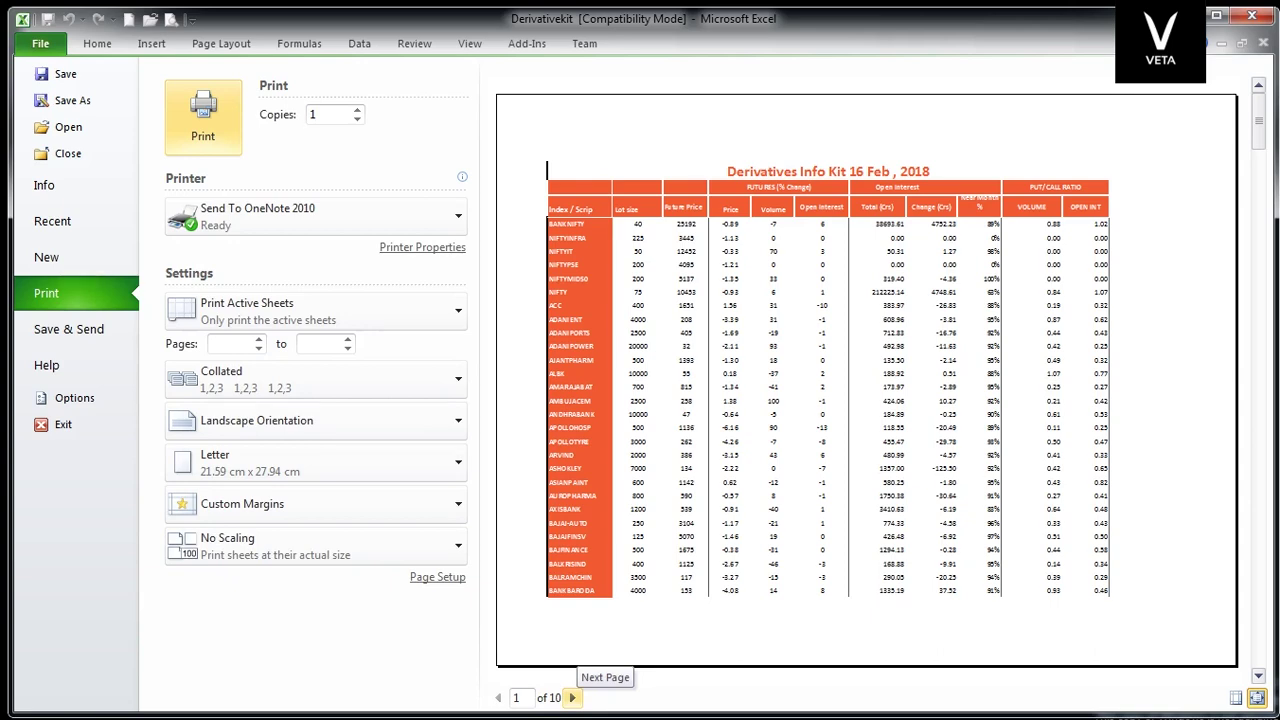
key(ctrl+F2)
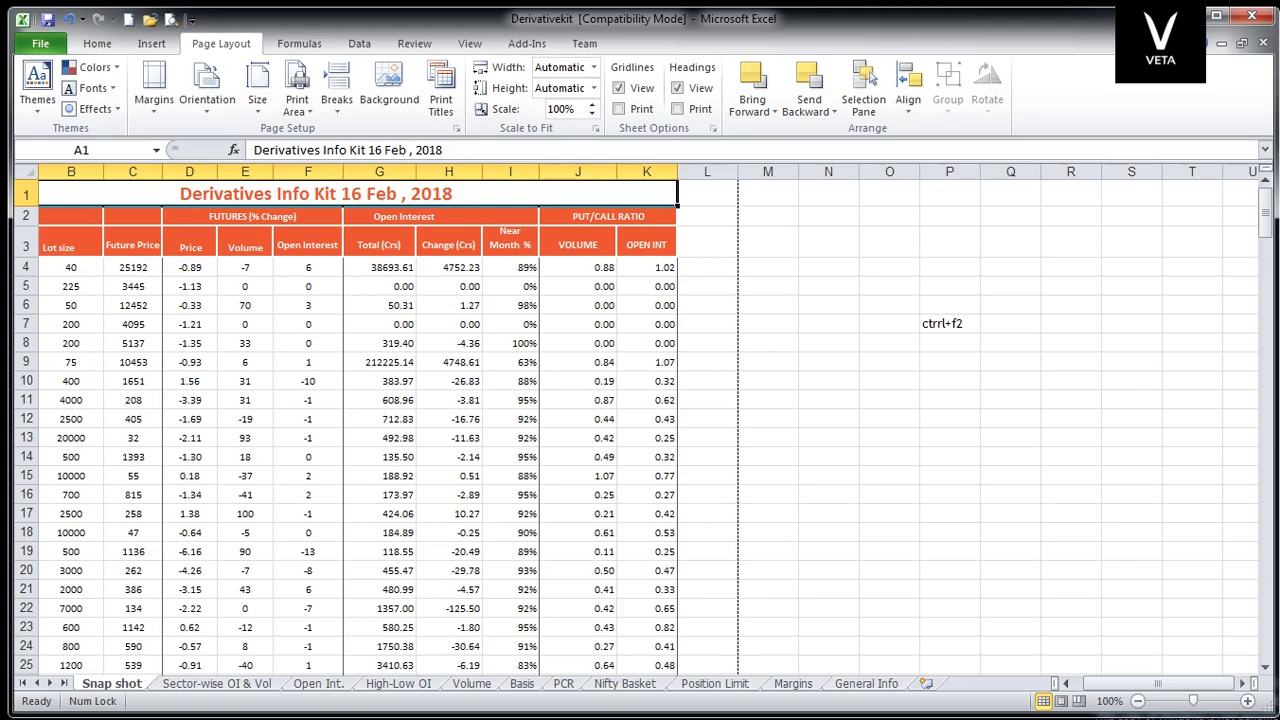
Step: Examine where the page-break lines fall down the rows of the Snap shot sheet
scroll(640, 420, down, 20)
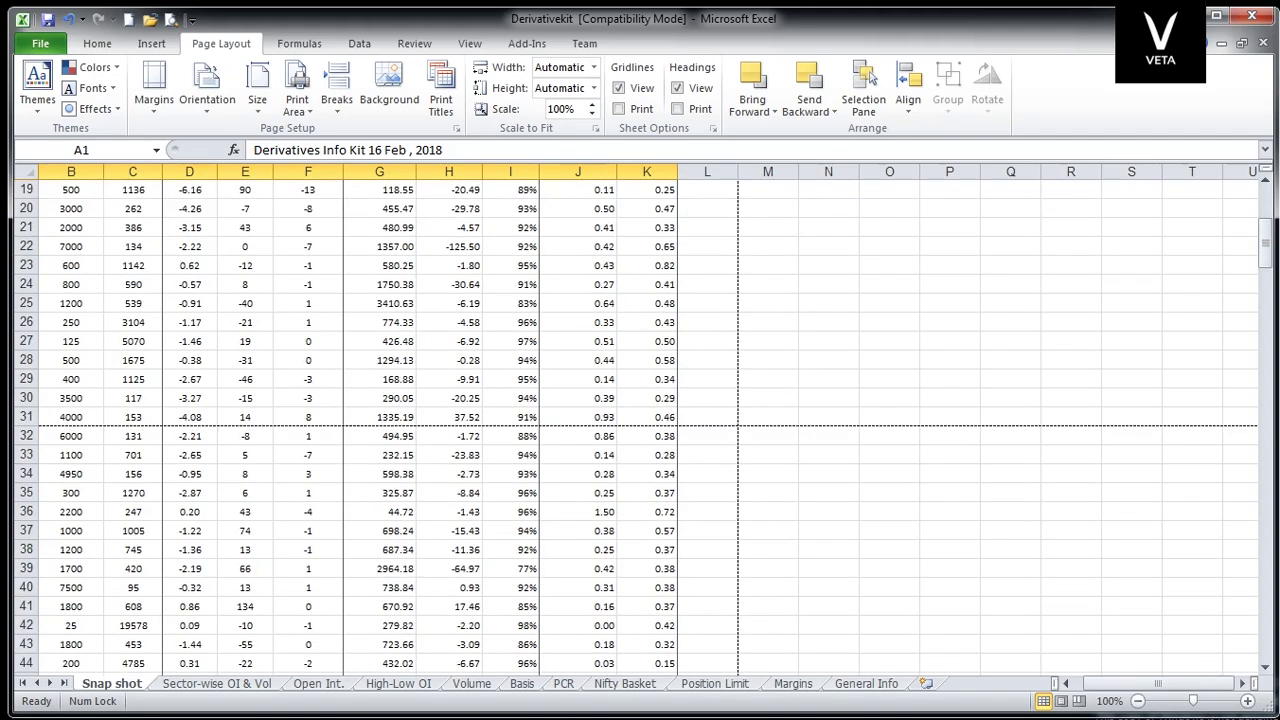
scroll(640, 420, up, 7)
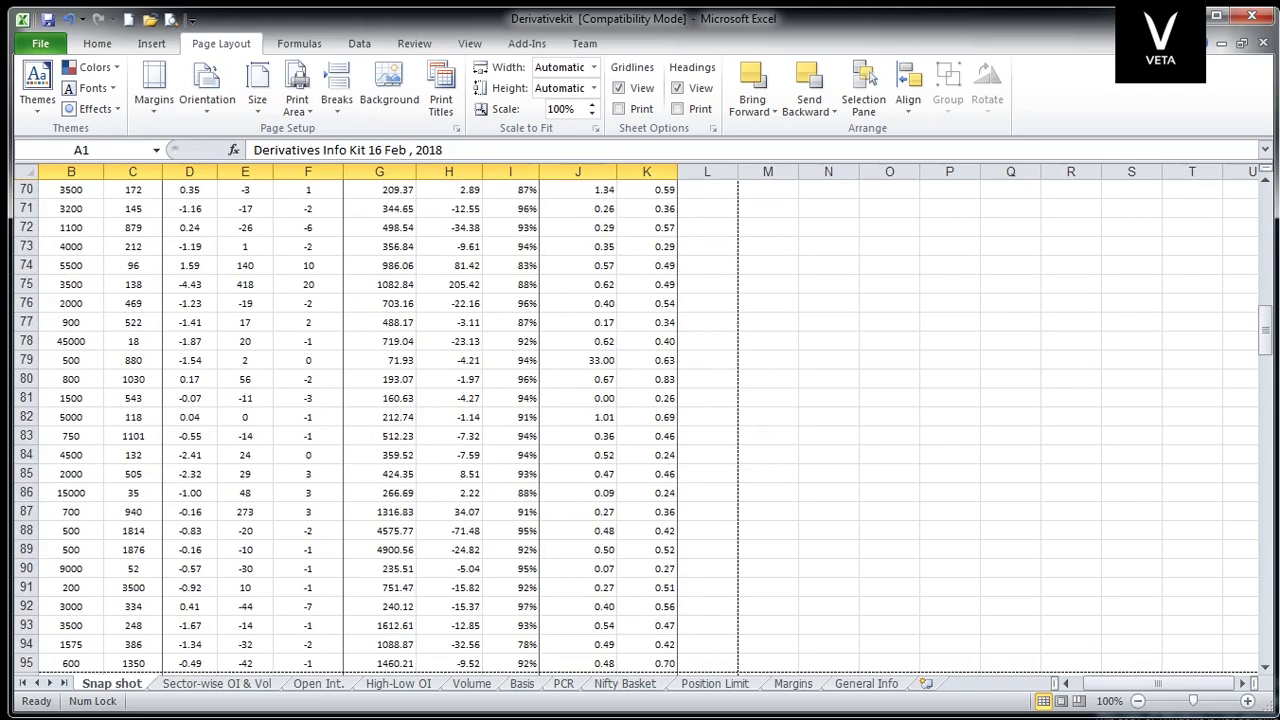
scroll(640, 420, up, 6)
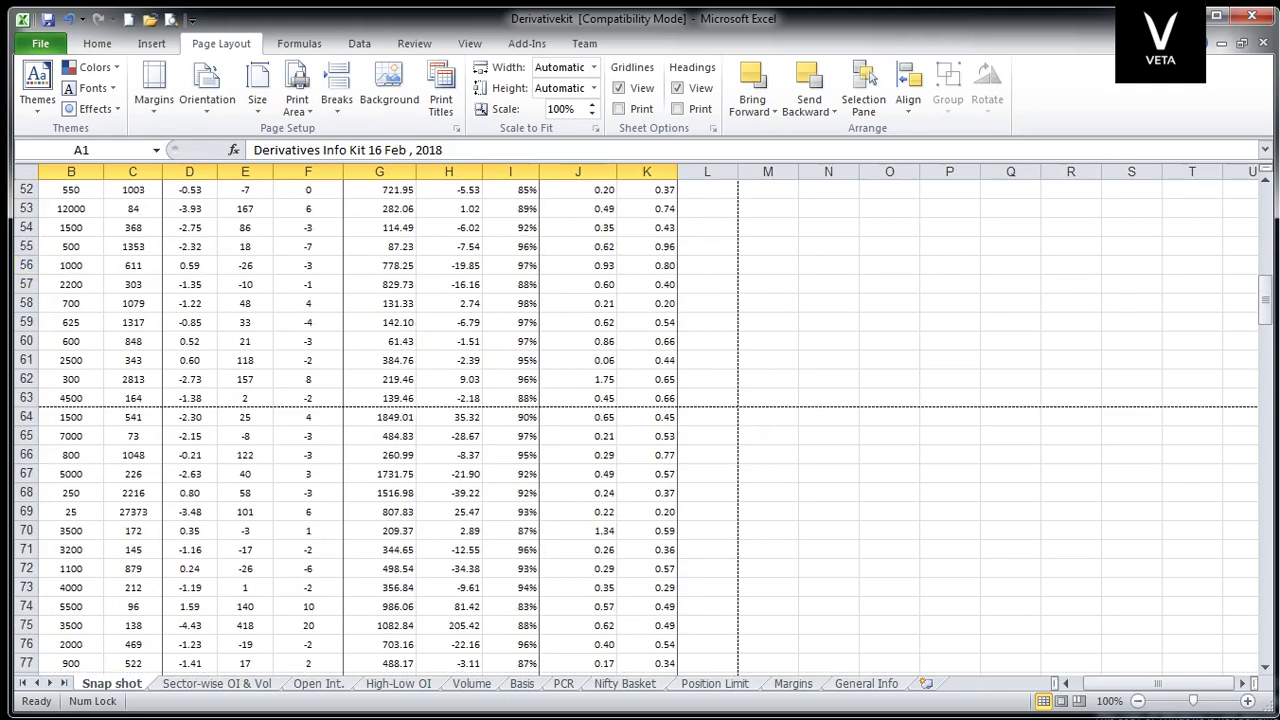
scroll(640, 420, up, 12)
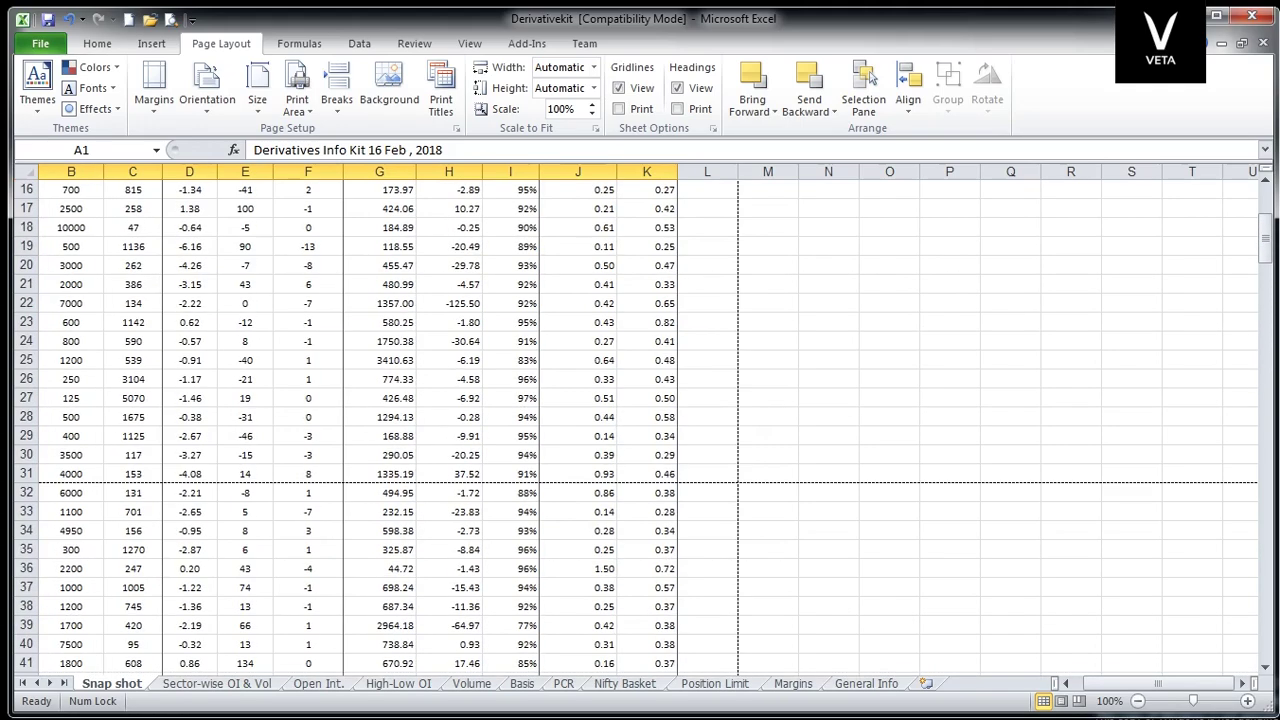
scroll(640, 420, up, 5)
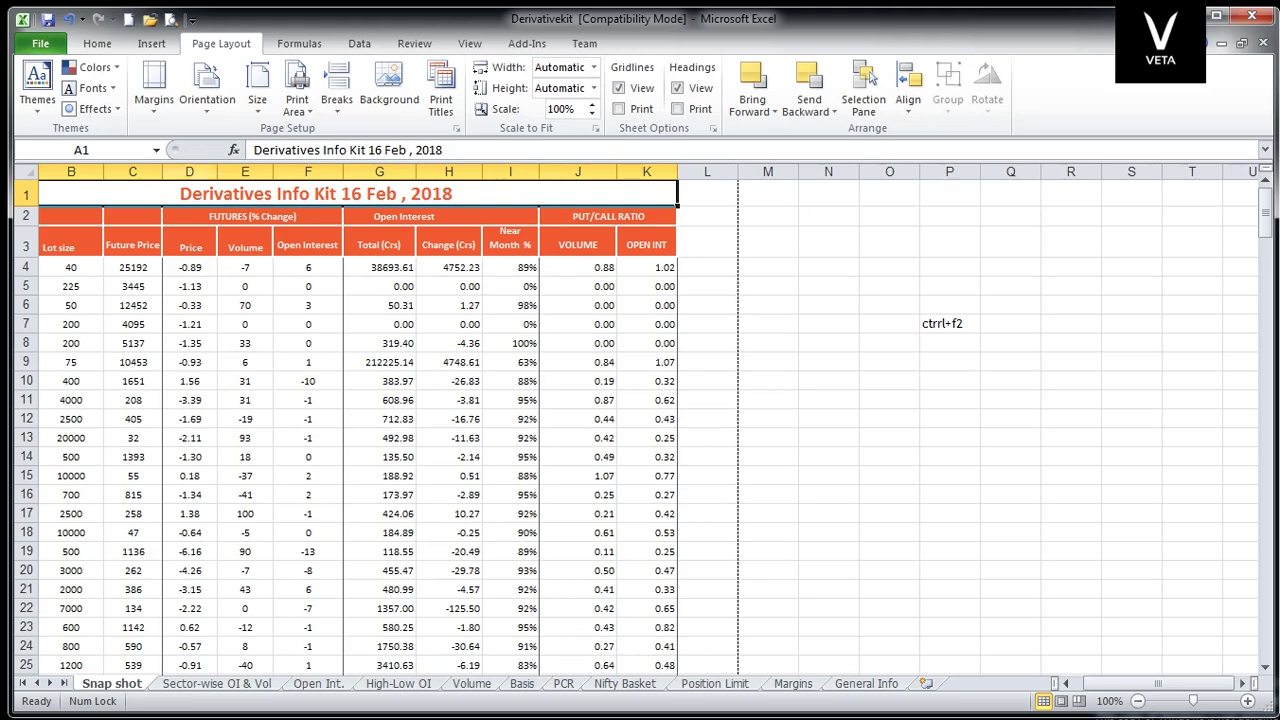
click(297, 105)
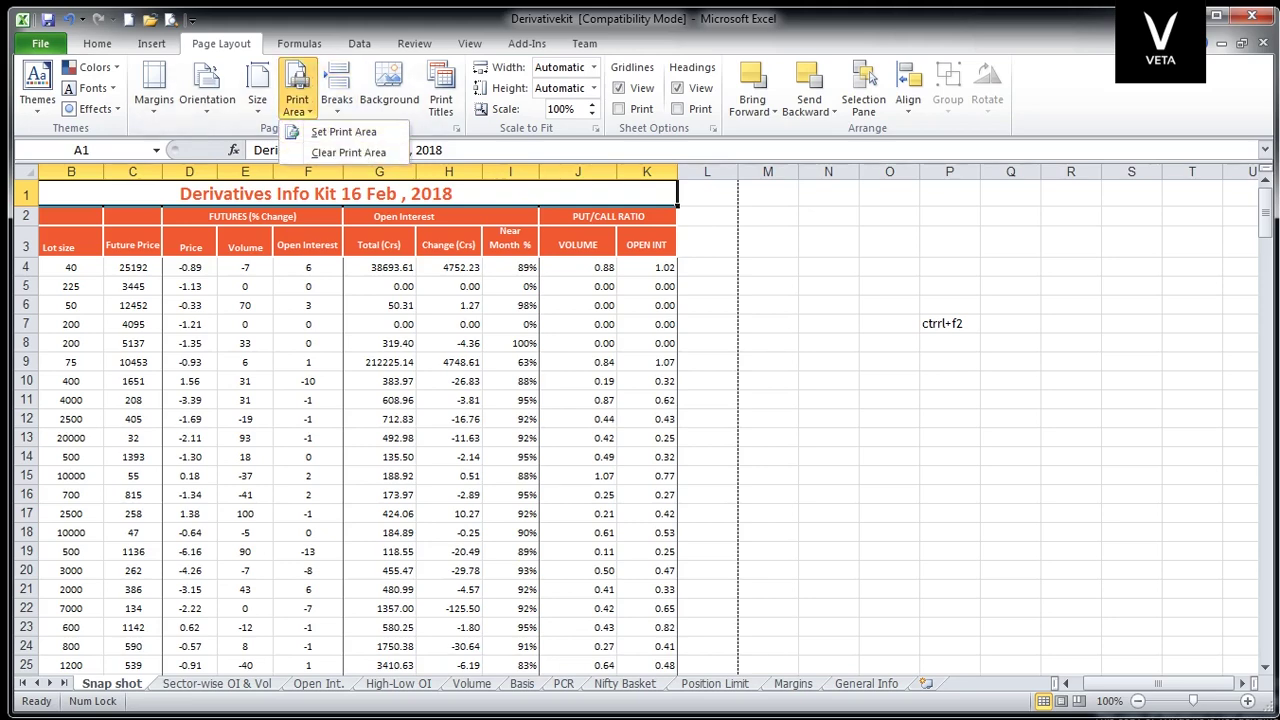
key(Escape)
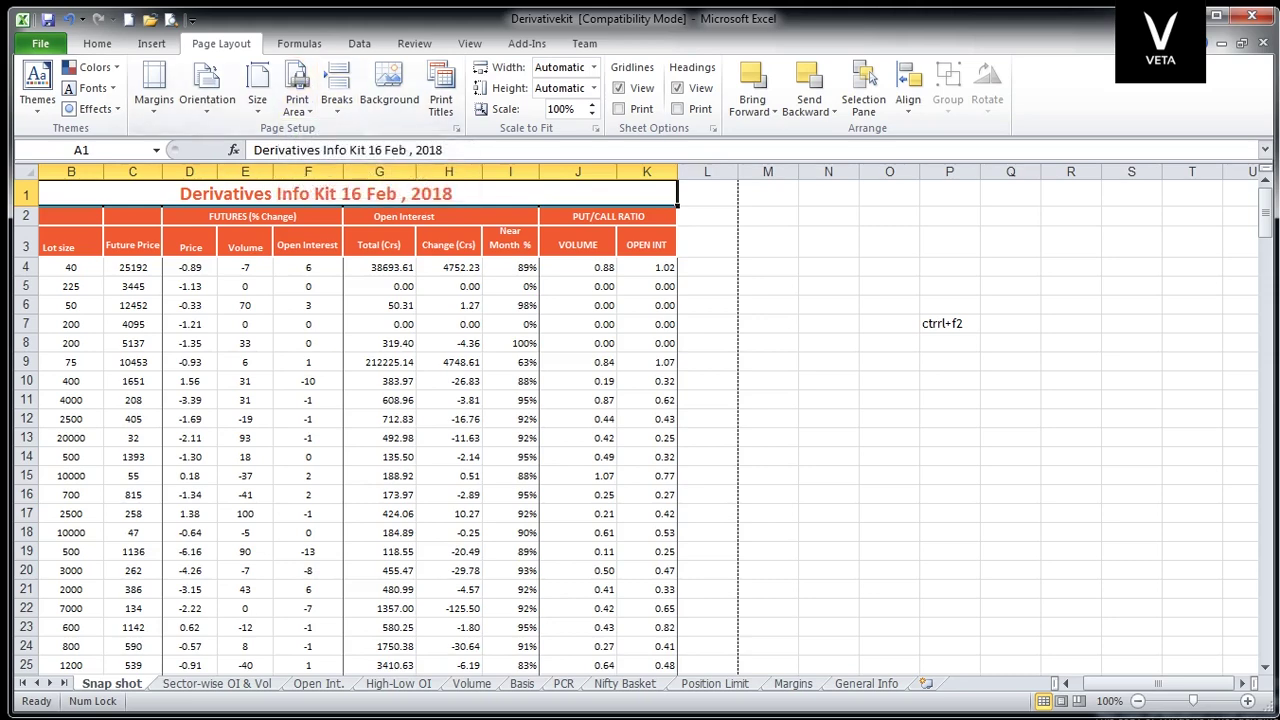
click(25, 193)
shift+click(25, 286)
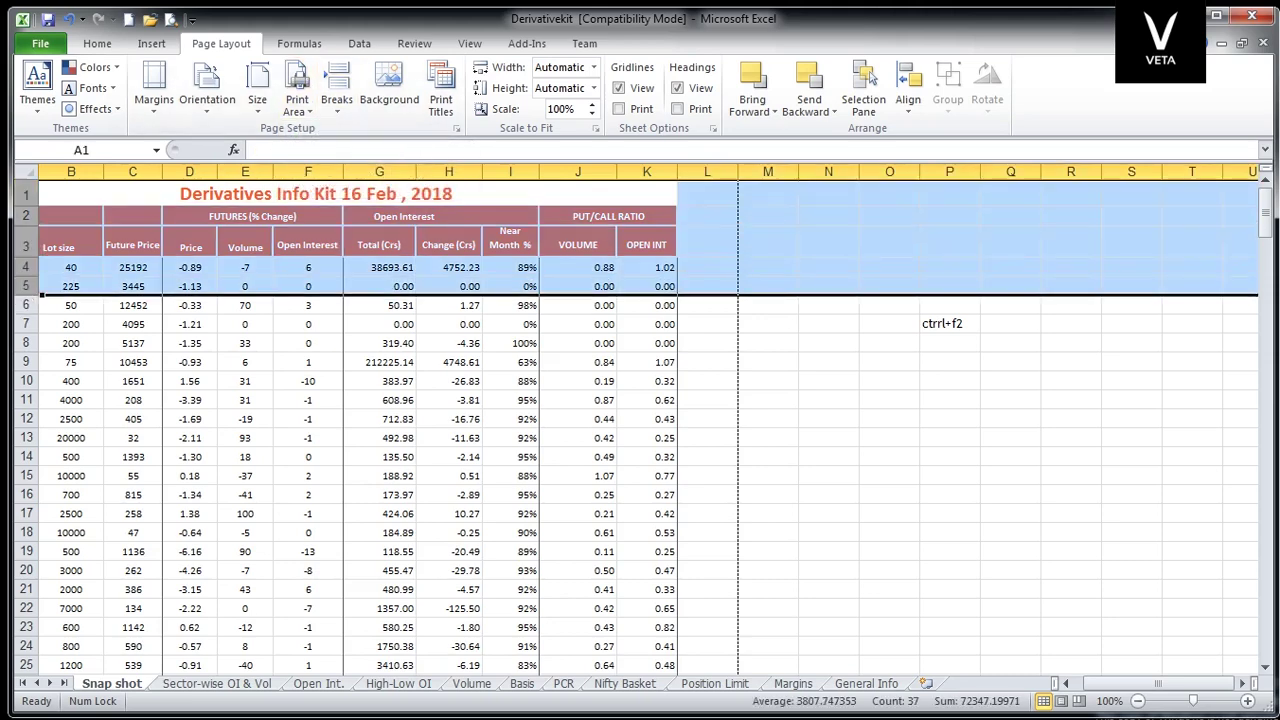
click(358, 193)
drag(358, 193, 660, 660)
click(448, 381)
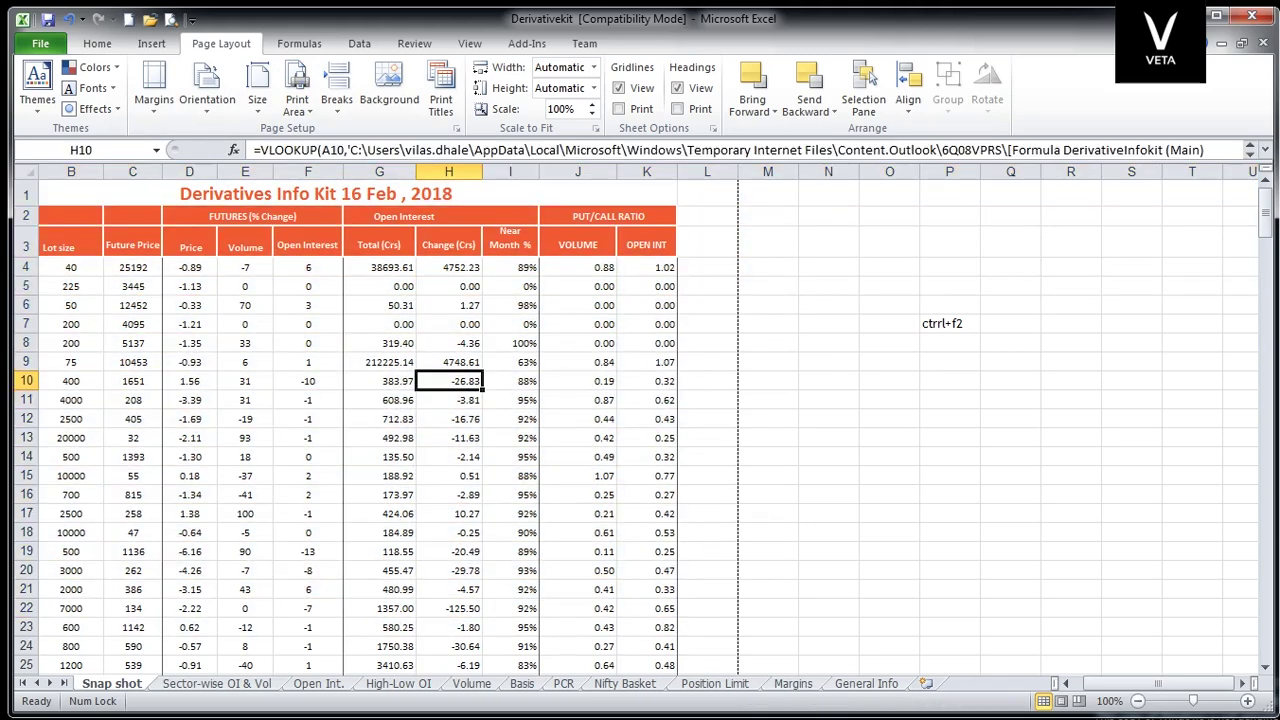
drag(71, 267, 448, 362)
Step: Set the range A1:K50 as the print area and check it in the print preview
drag(650, 195, 678, 672)
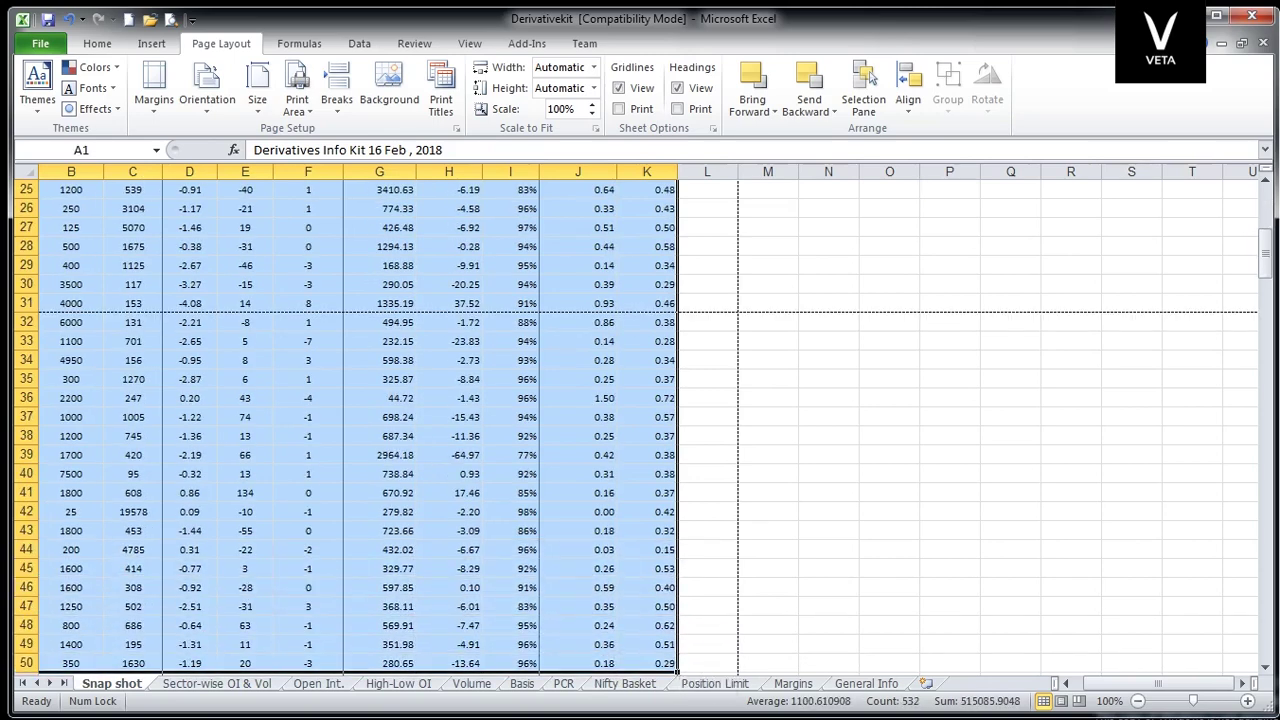
click(296, 95)
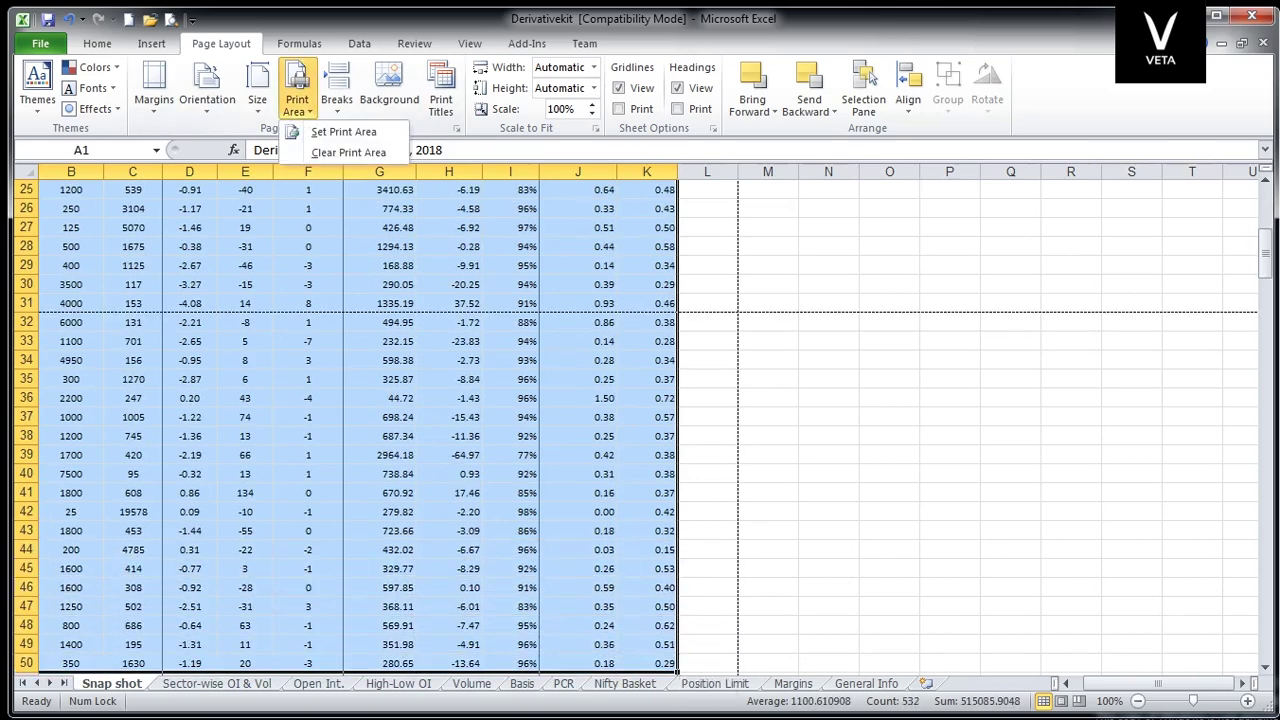
click(340, 208)
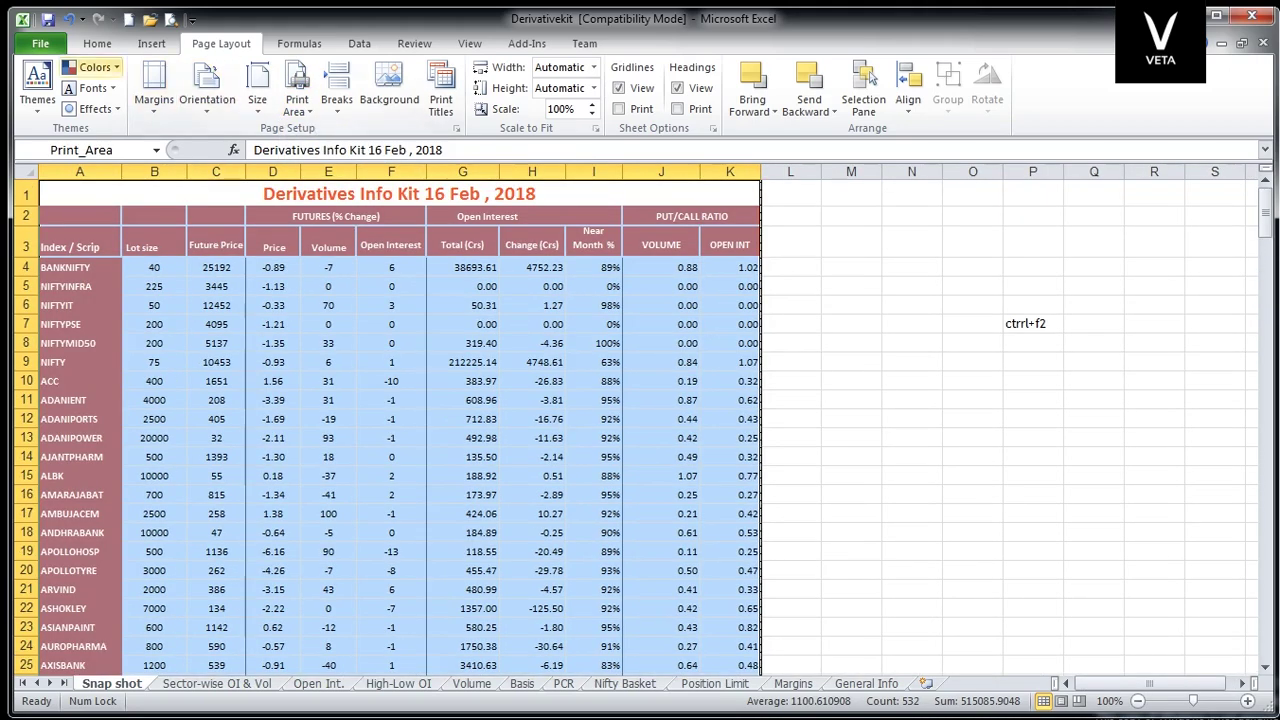
click(171, 19)
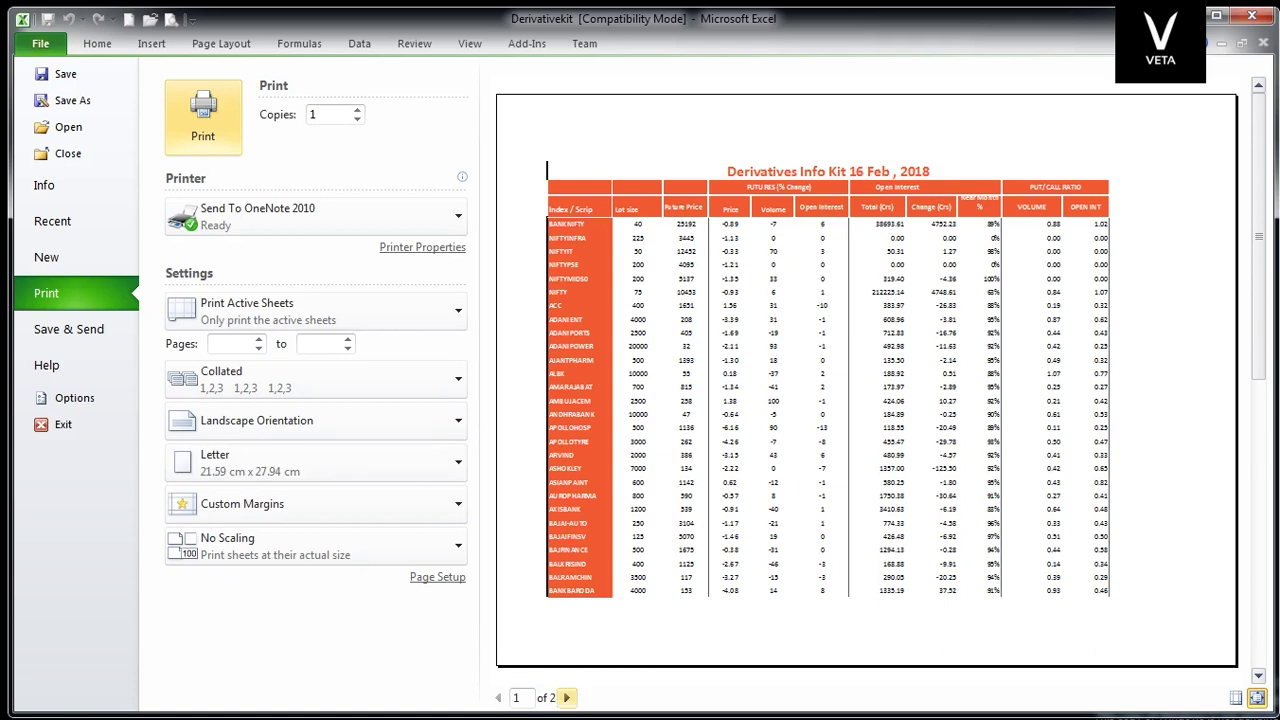
key(Escape)
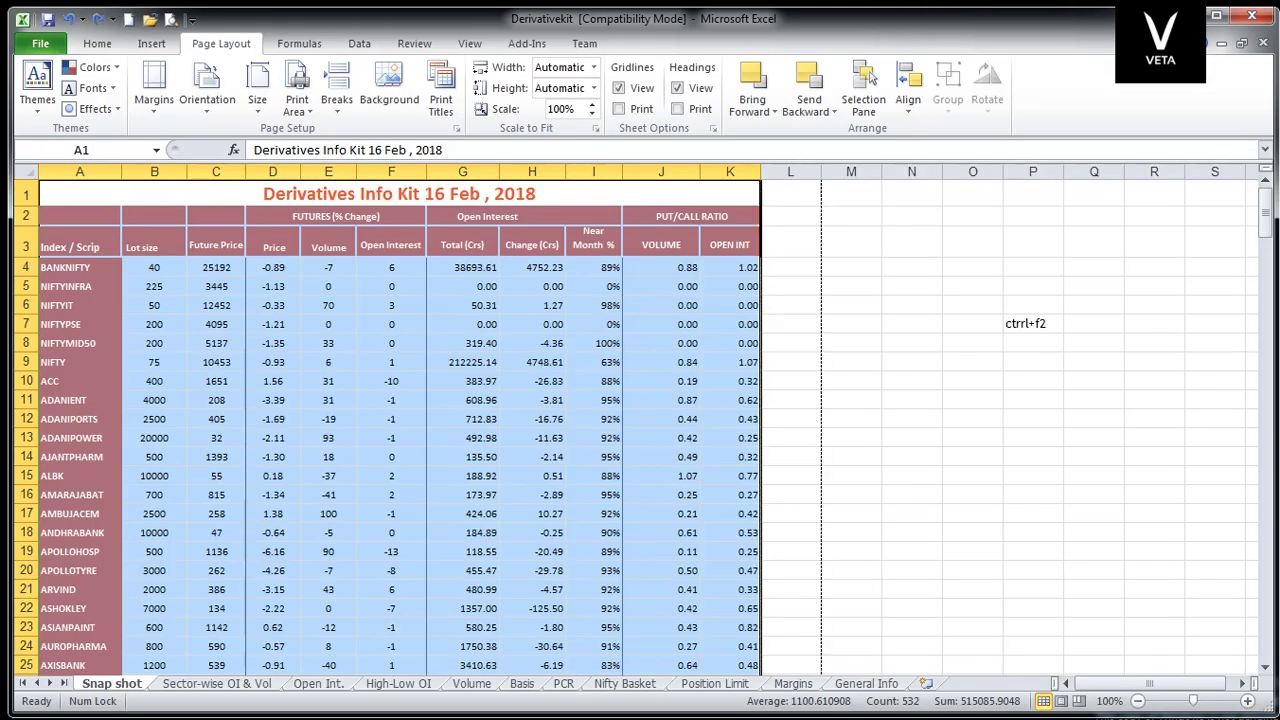
Step: Remove the "ctrrl+f2" note from cell P7 and set A1:K50 as the print area again
click(1033, 323)
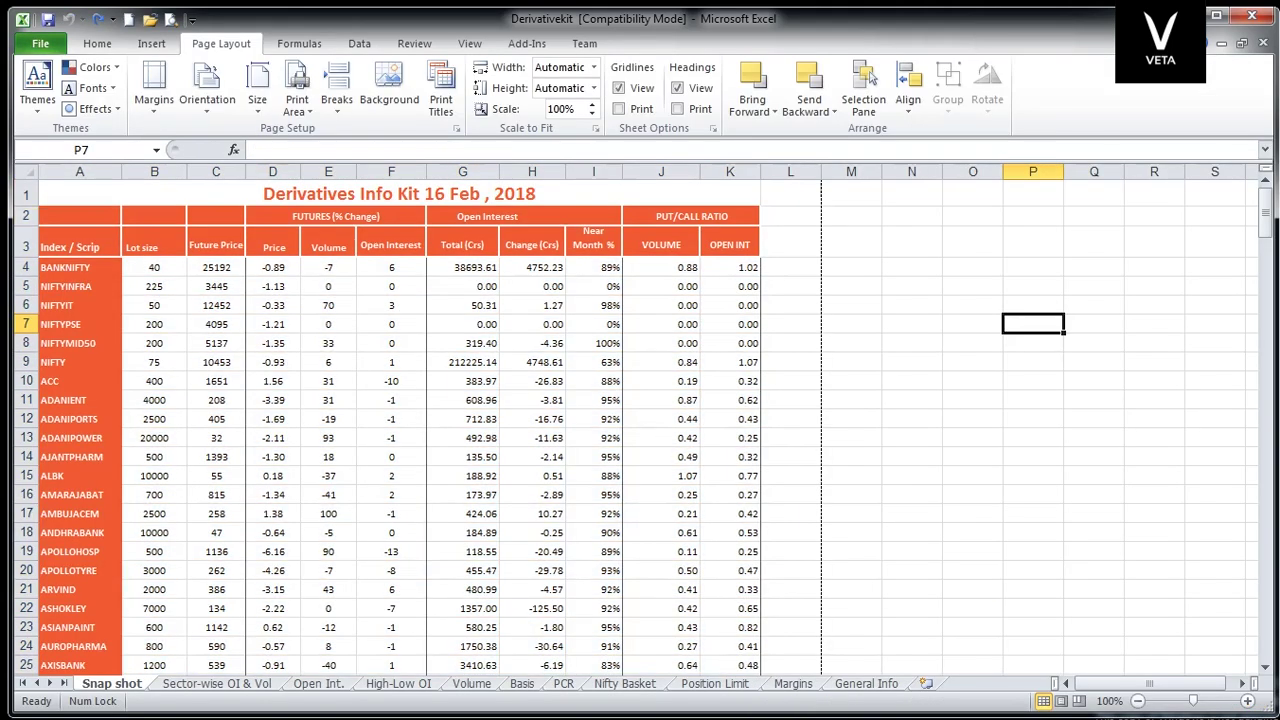
drag(80, 193, 750, 485)
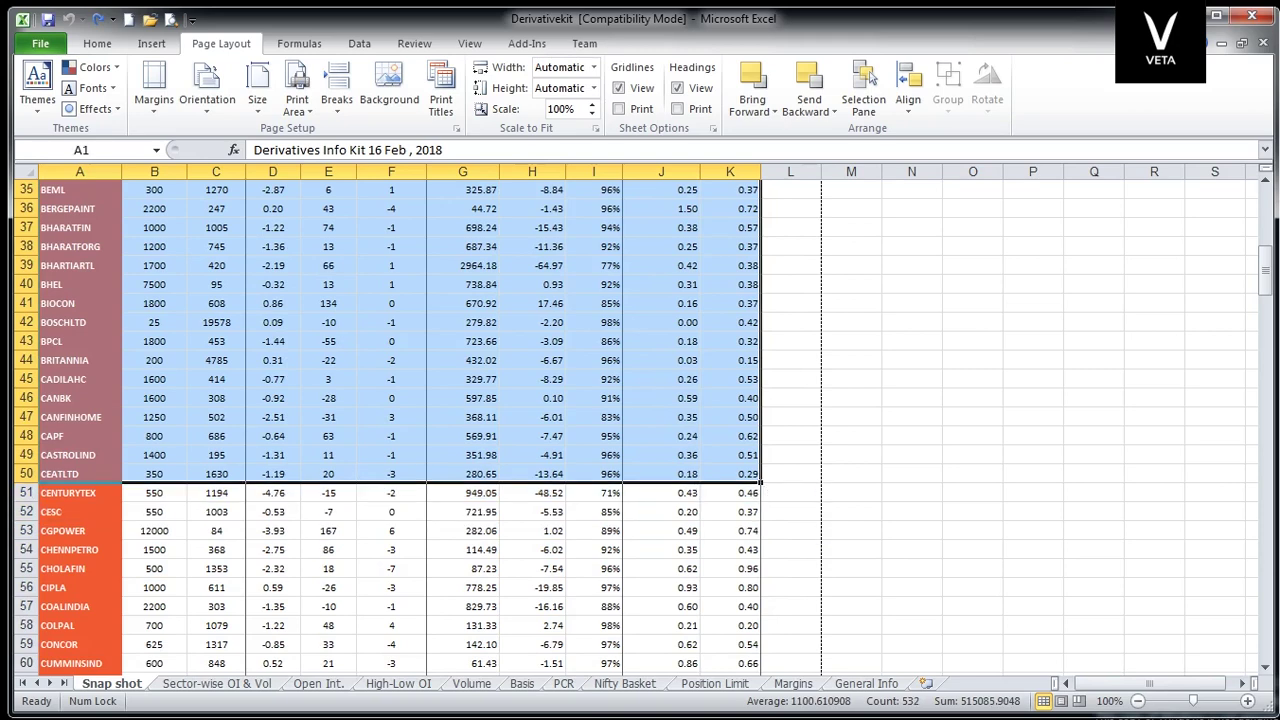
click(297, 100)
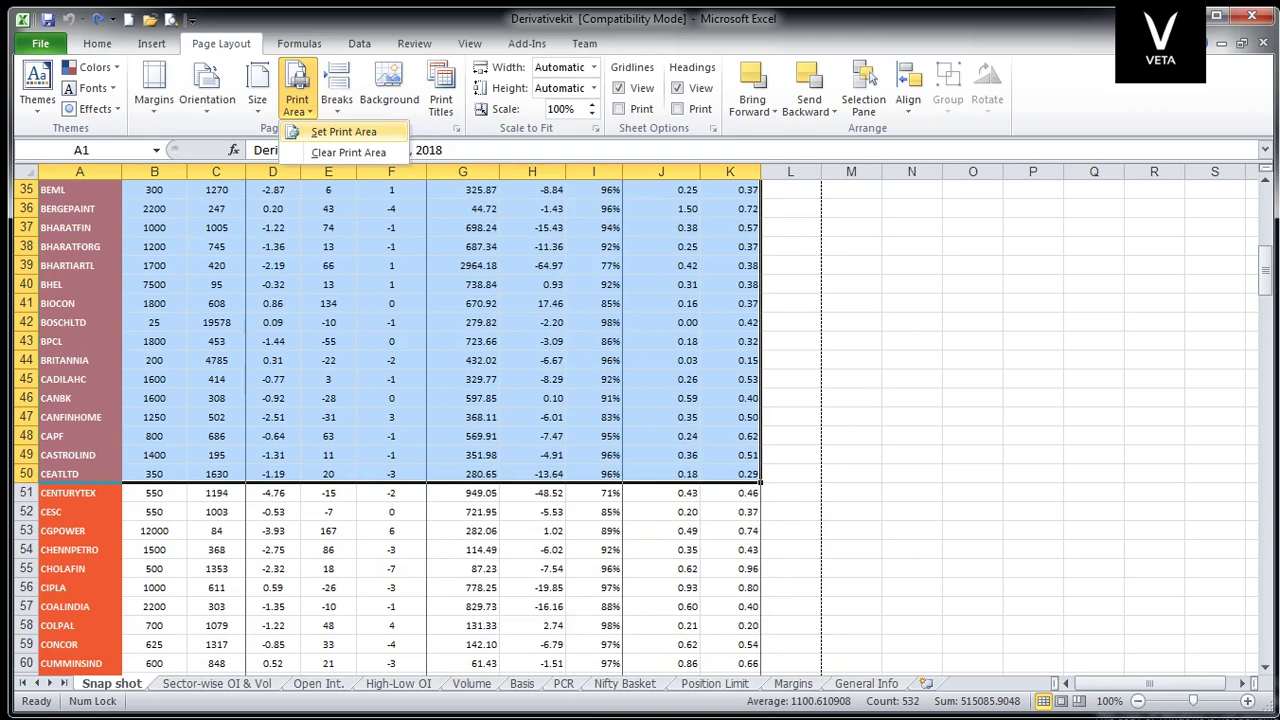
click(340, 131)
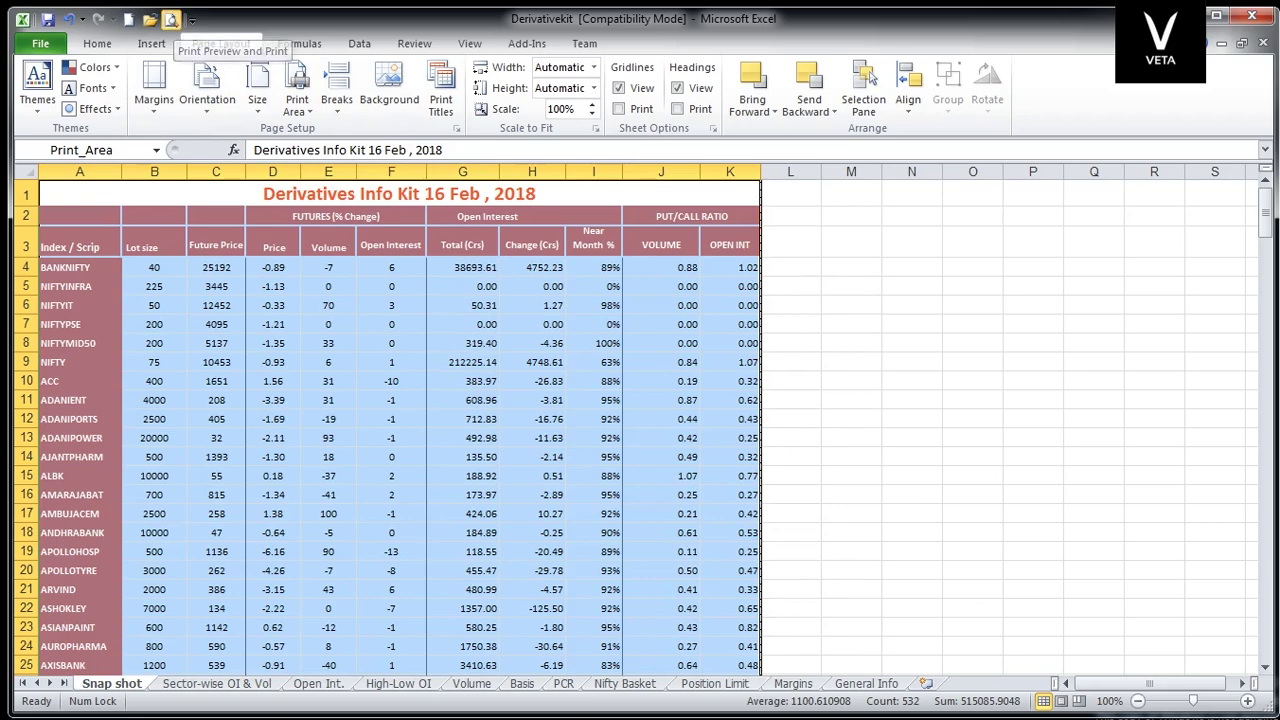
Step: Review both pages of the selected print area in the print preview and return to the worksheet
click(171, 20)
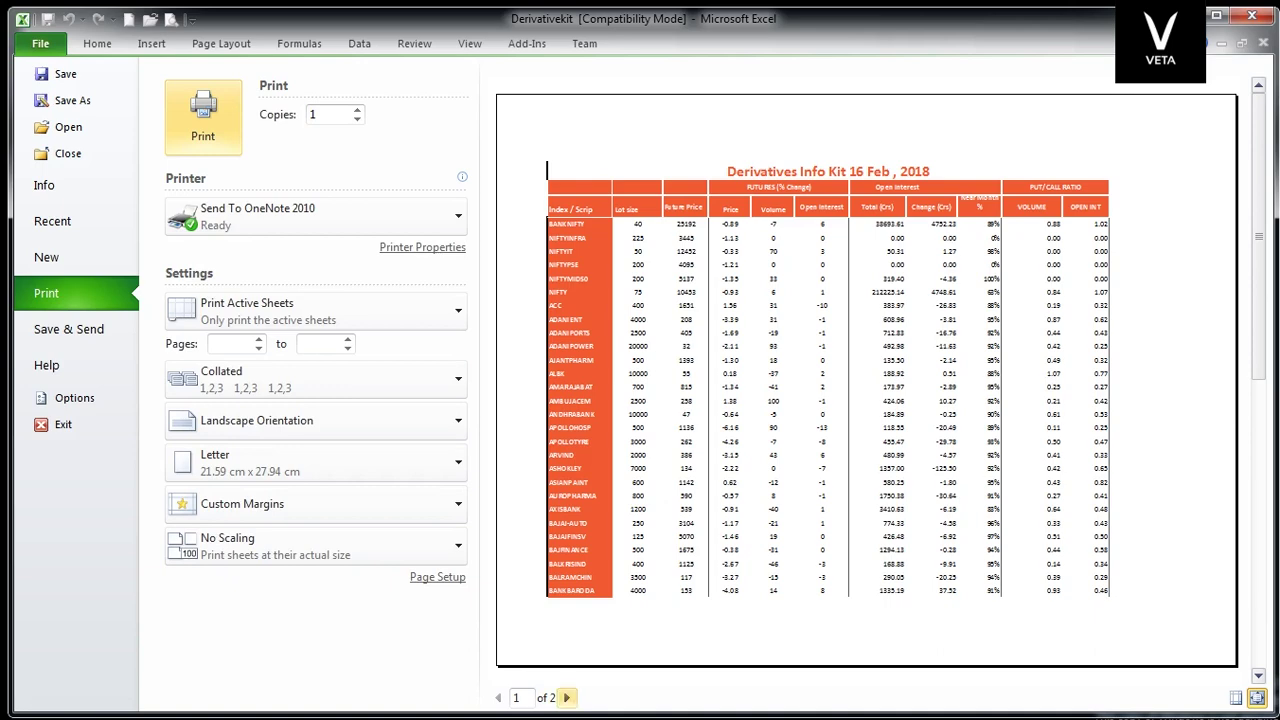
click(566, 697)
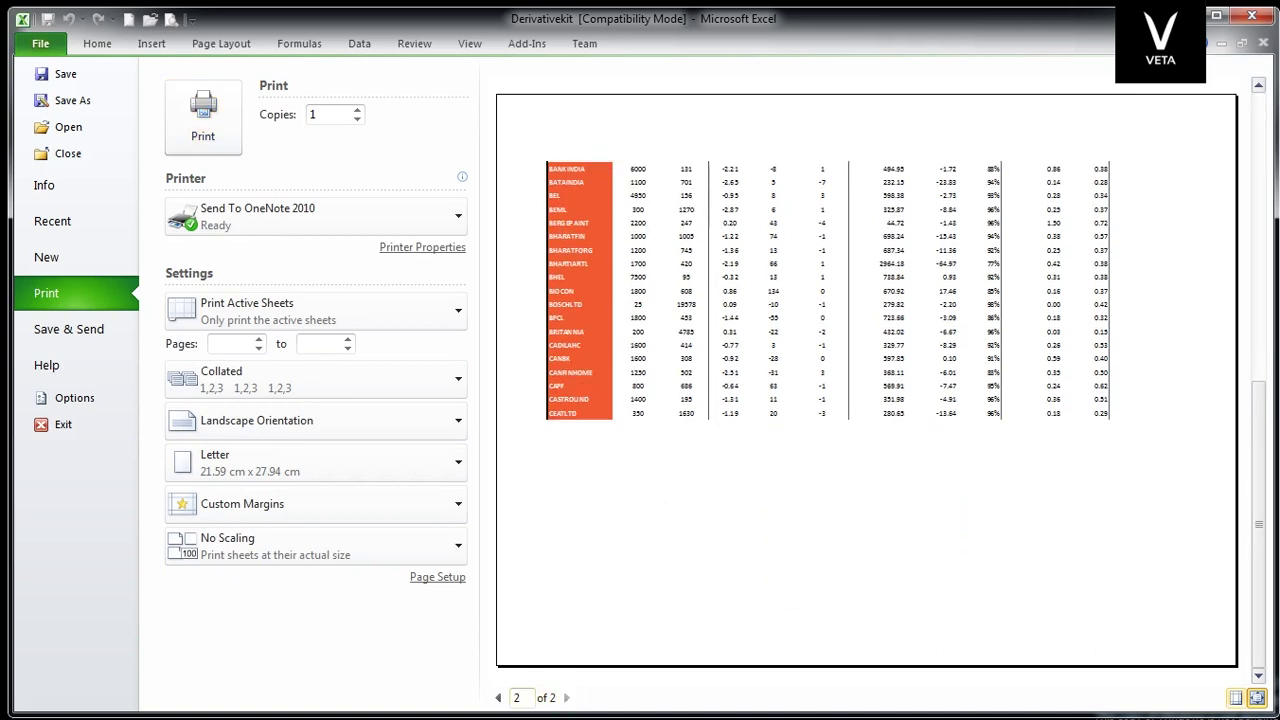
click(498, 697)
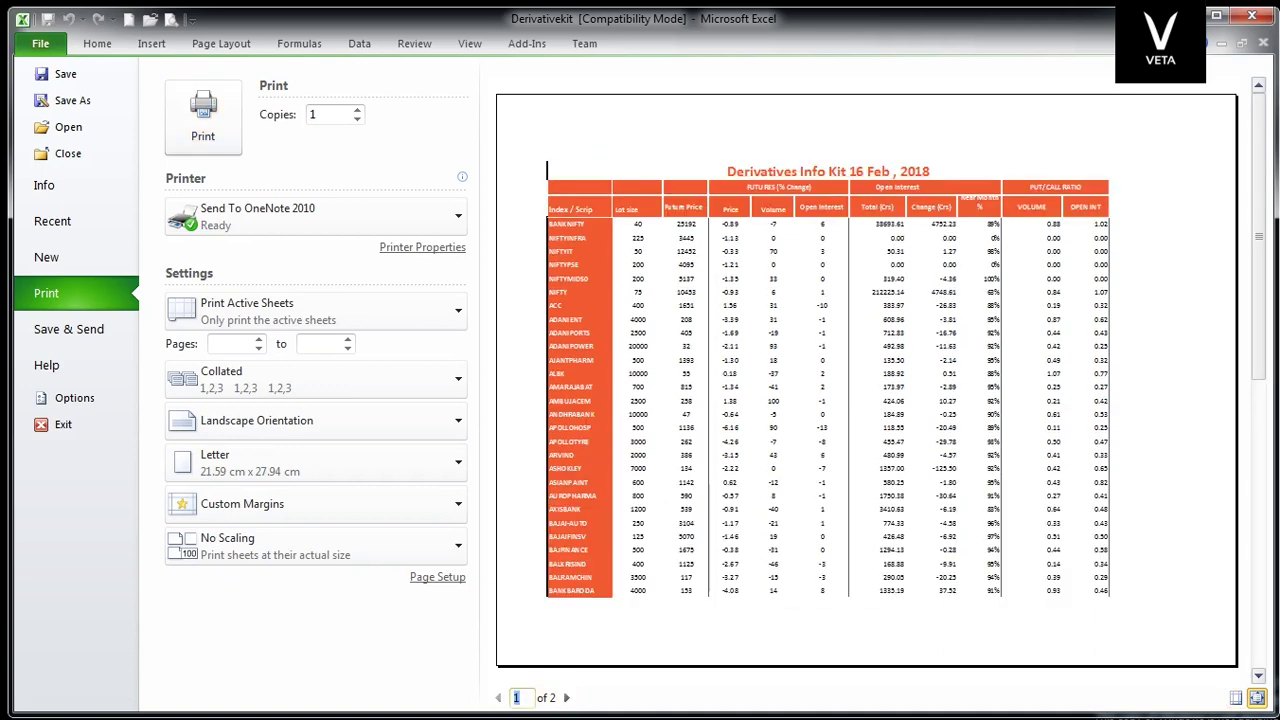
key(Escape)
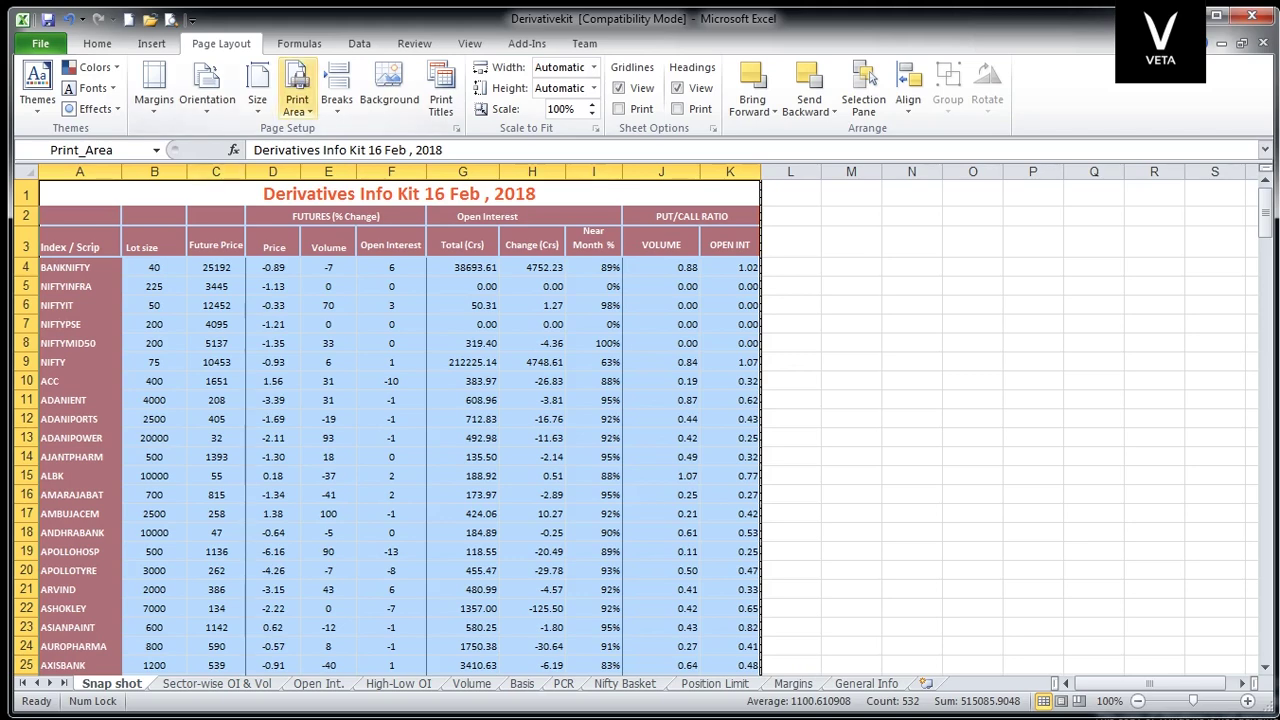
Step: Clear the sheet's print area and check the page-break lines across the full data
click(297, 100)
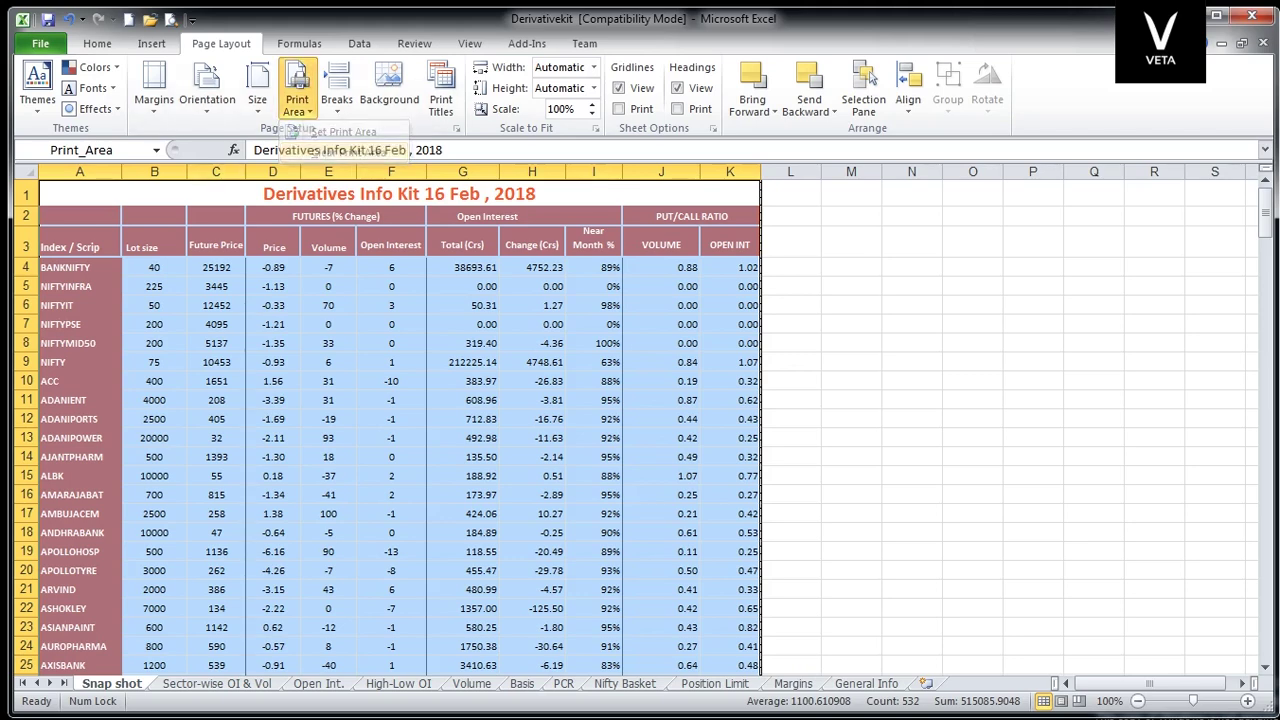
click(348, 152)
click(851, 381)
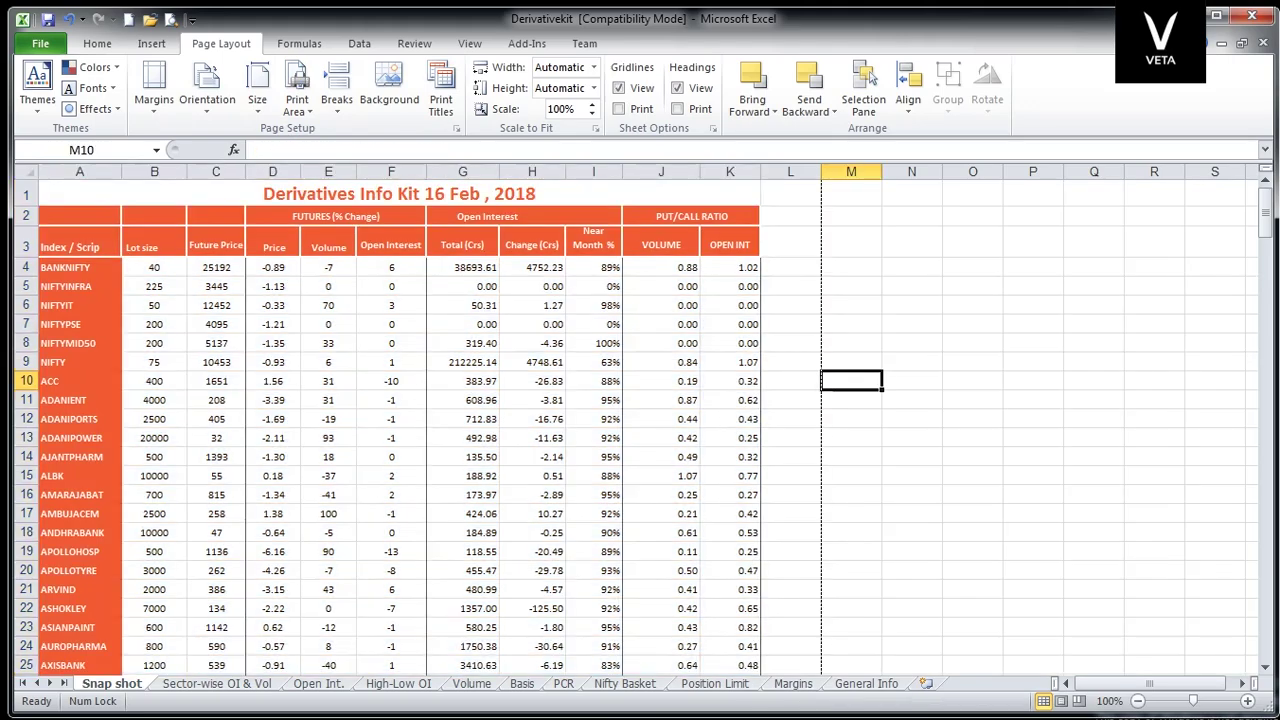
scroll(851, 381, down, 10)
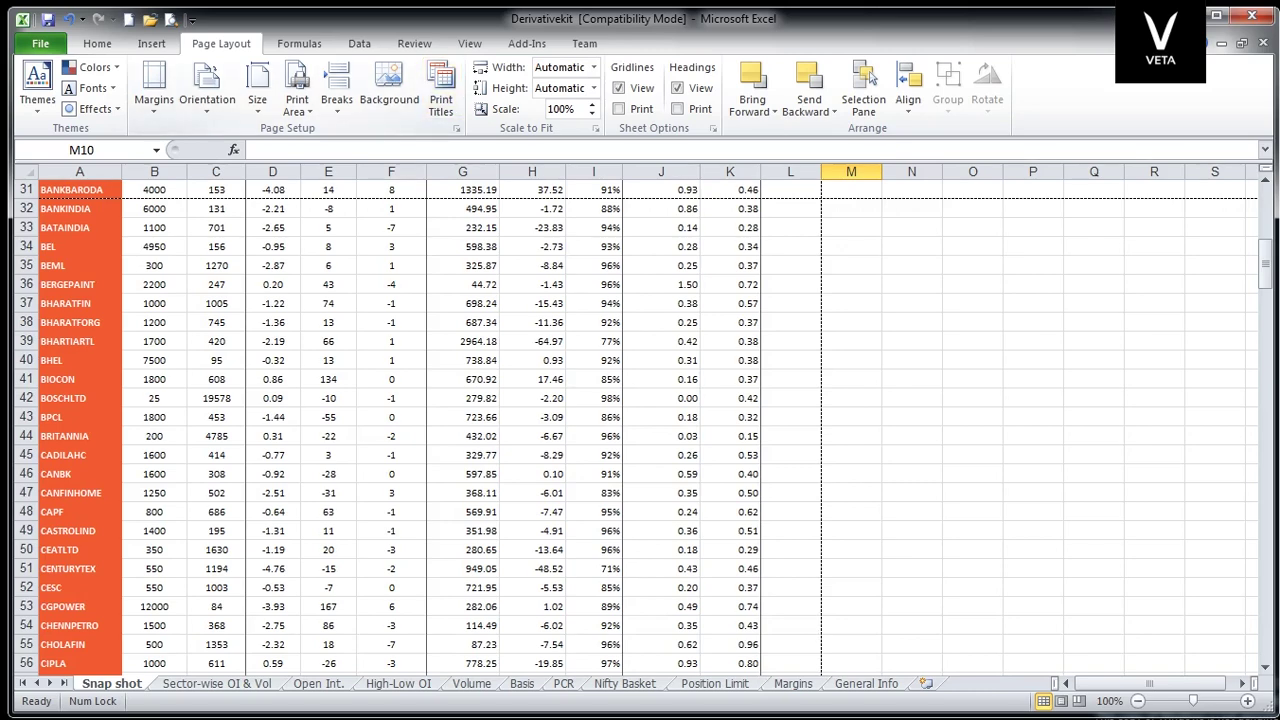
scroll(640, 420, up, 10)
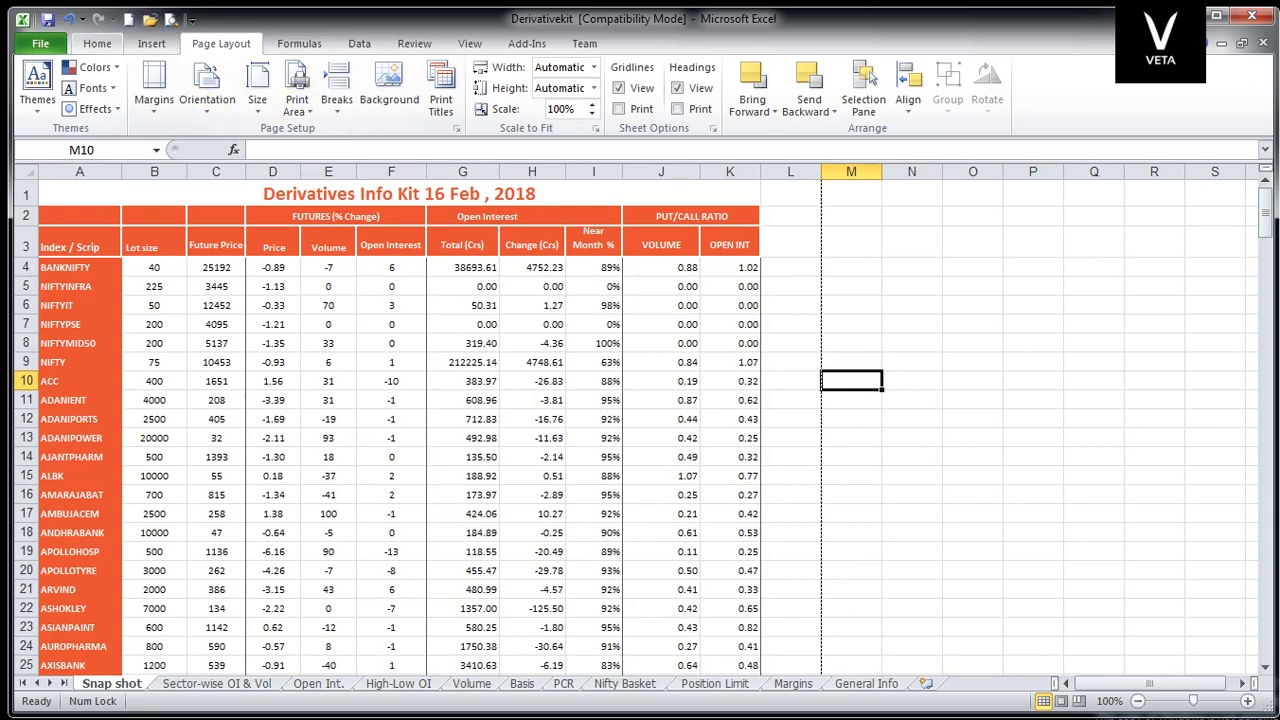
Step: Page through the landscape print preview of the whole sheet up to page 5 and close it
click(171, 19)
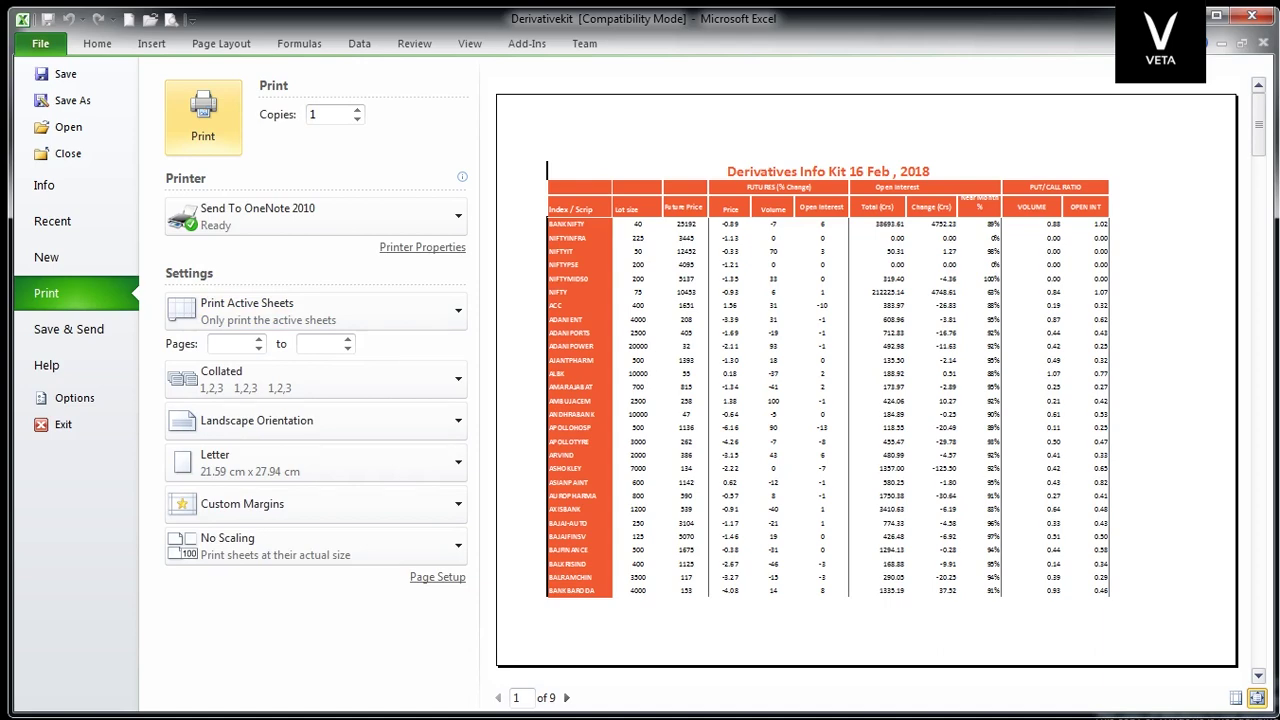
scroll(866, 380, down, 3)
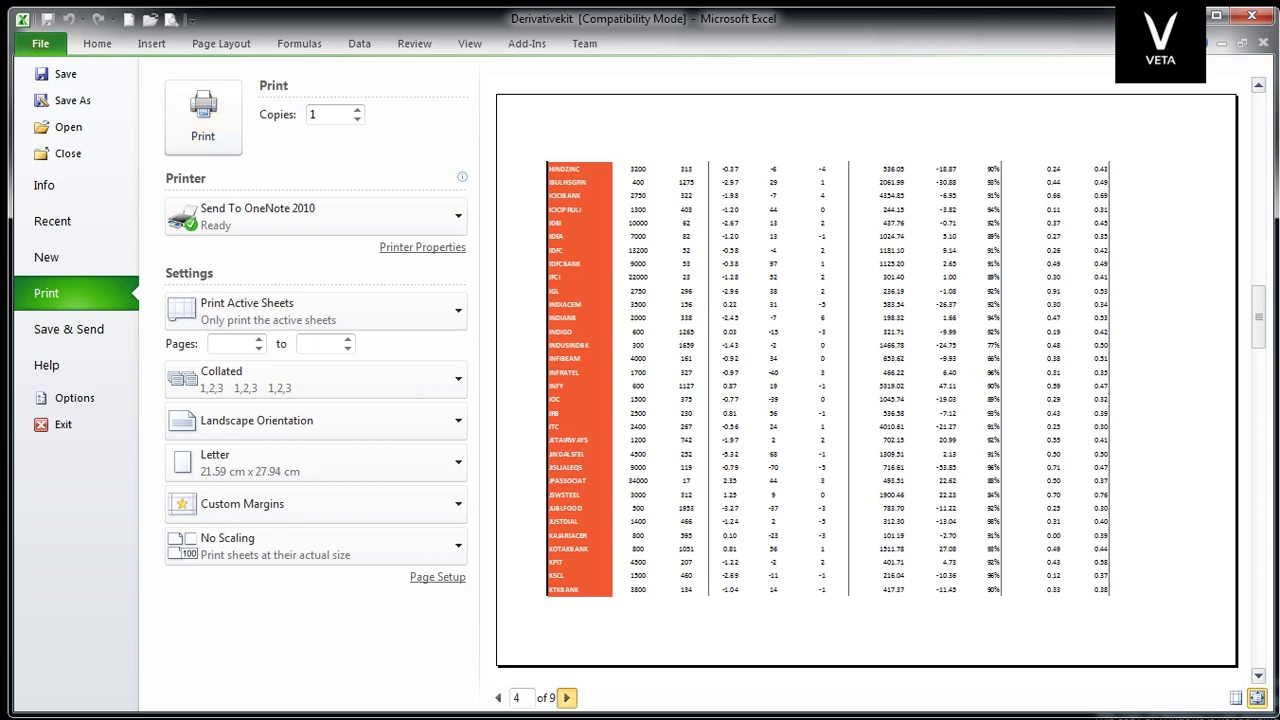
click(566, 697)
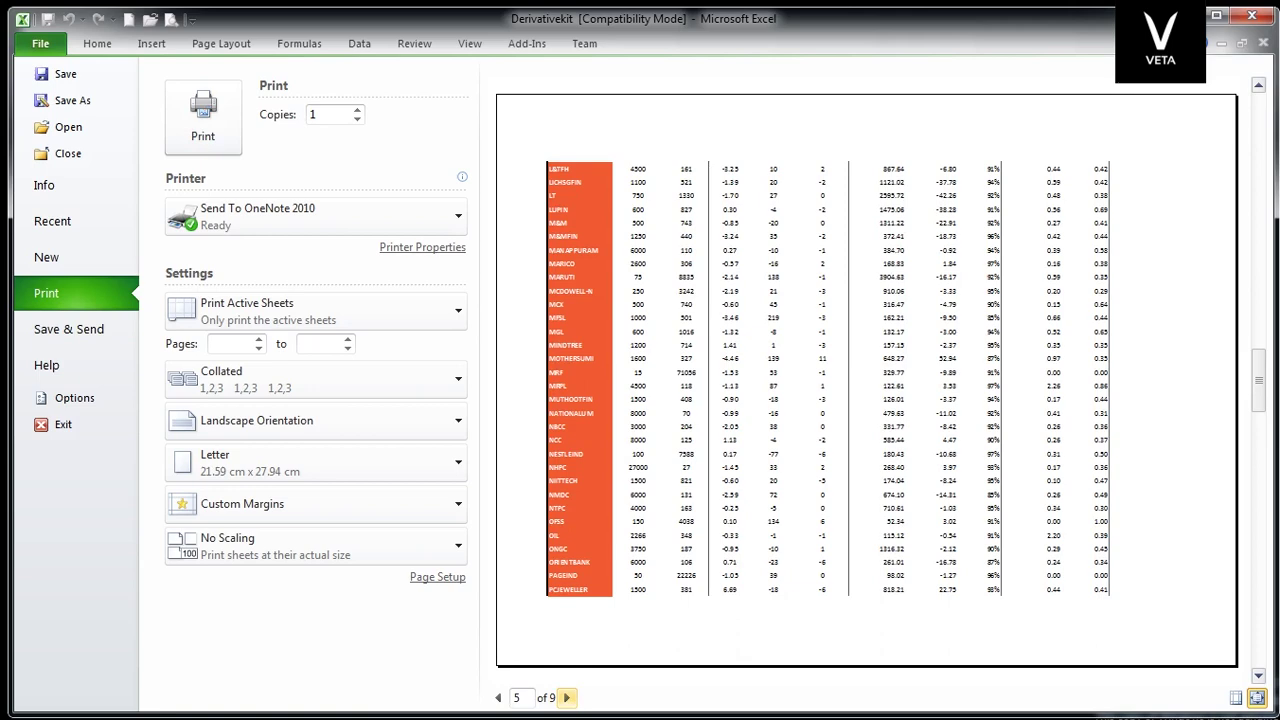
key(Escape)
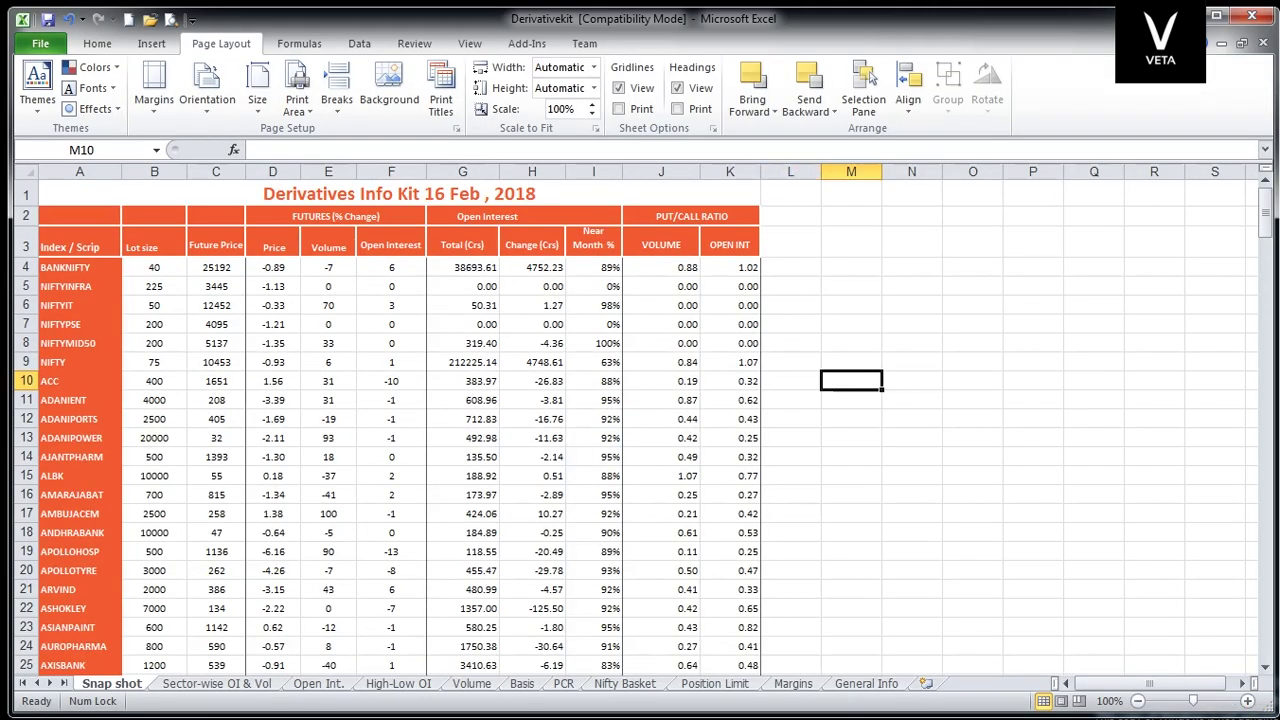